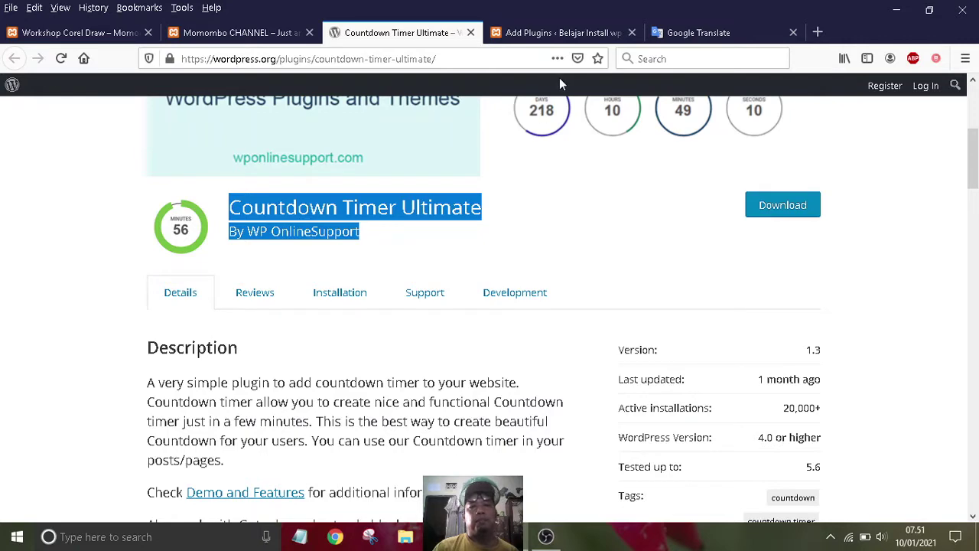
# Review the plugin search results and highlight the "2. install plugin" line of the outline in Google Translate.
pyautogui.click(543, 39)
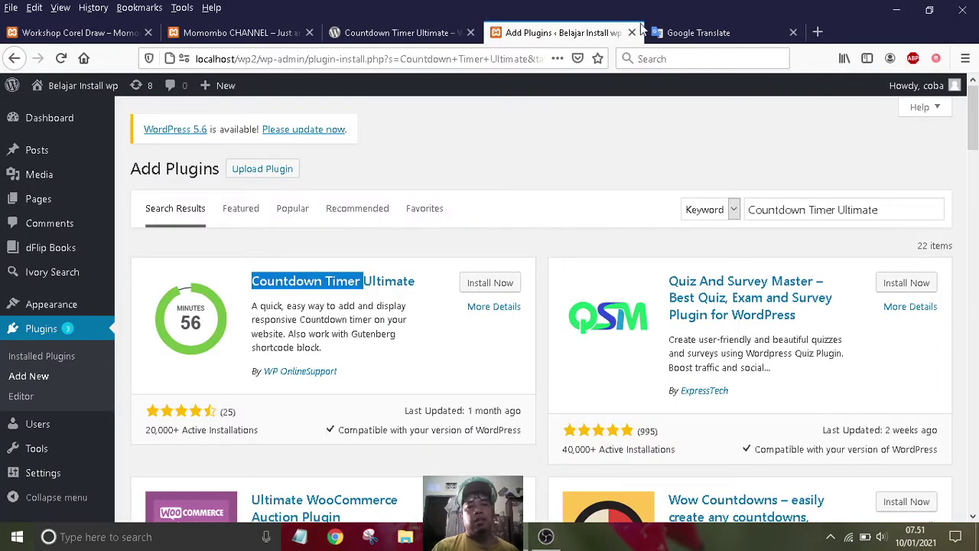
pyautogui.click(689, 33)
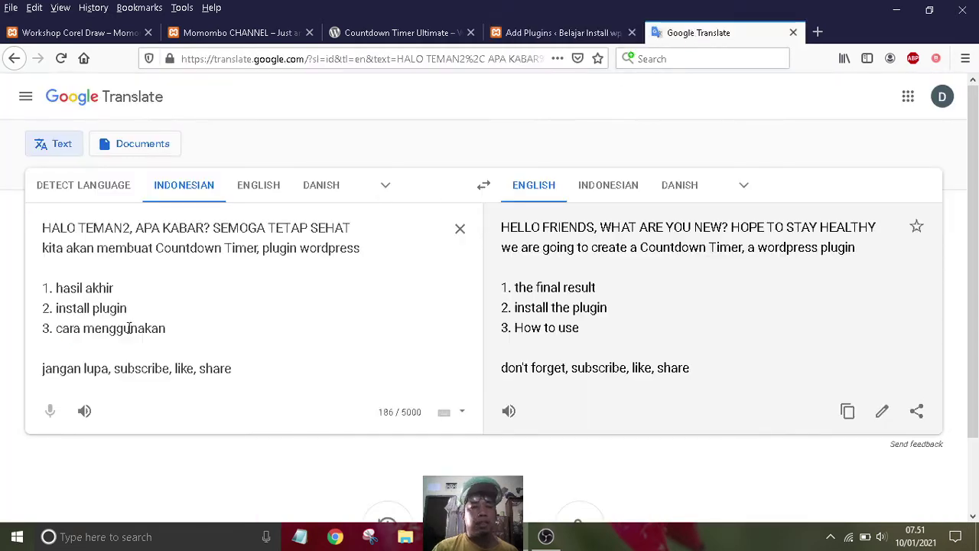
pyautogui.moveTo(138, 309); pyautogui.dragTo(33, 316)
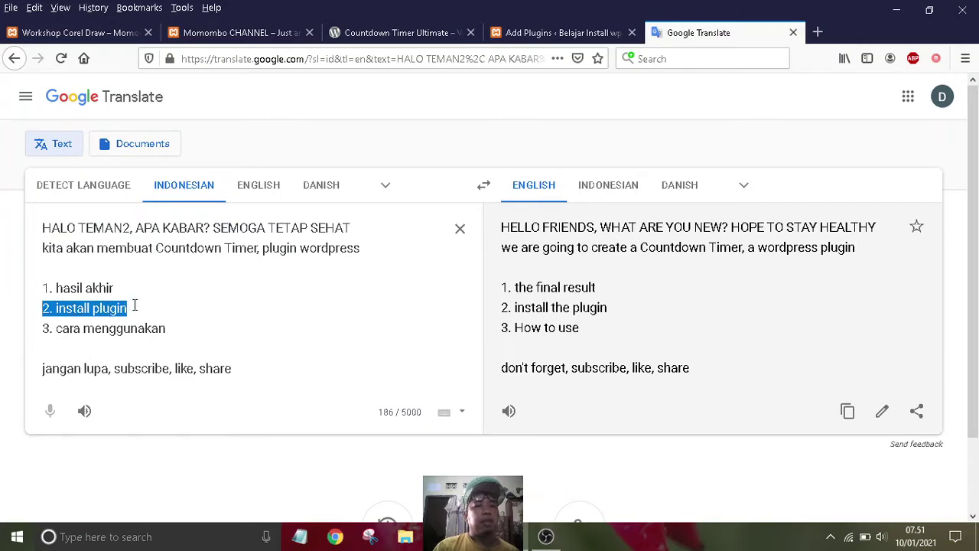
# Close the Workshop Corel Draw and Momombo CHANNEL pages in the browser.
pyautogui.click(274, 38)
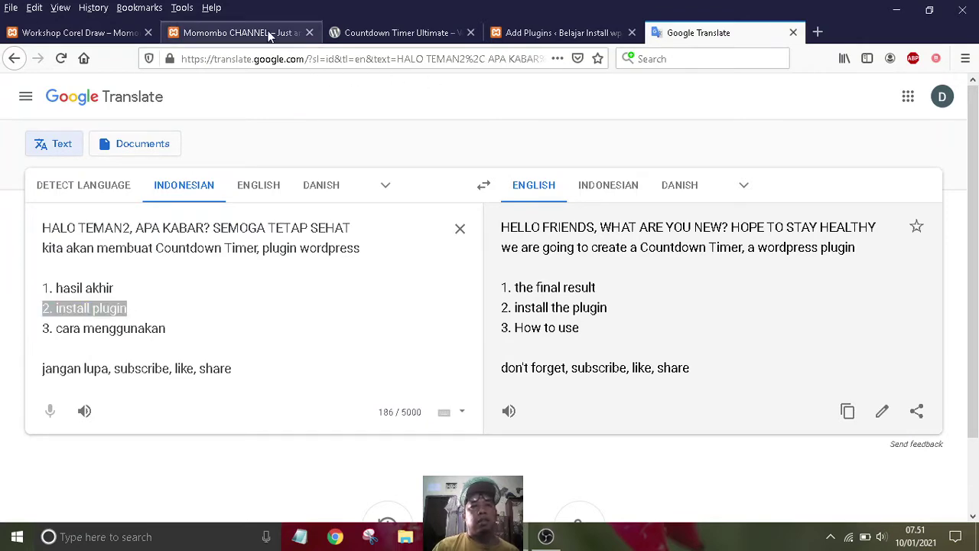
pyautogui.click(137, 35)
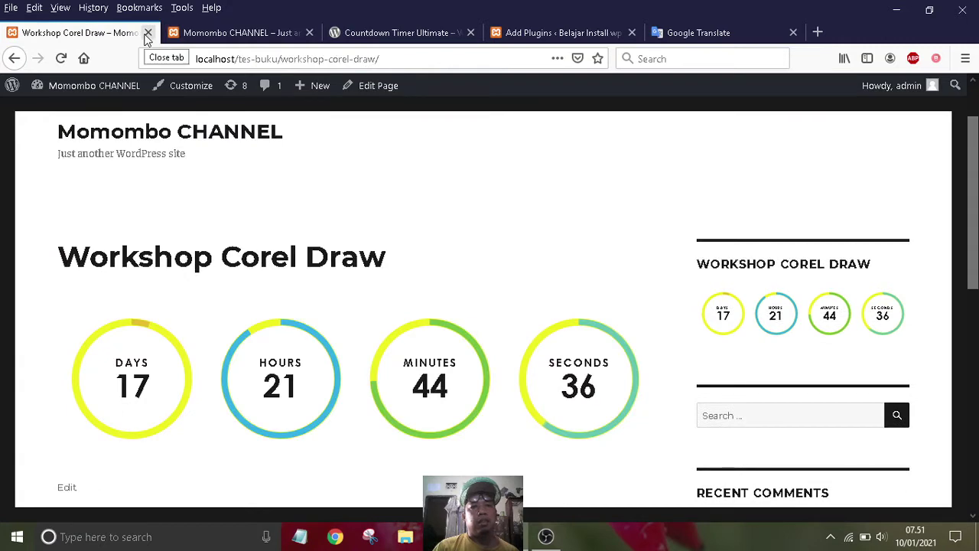
pyautogui.click(147, 33)
pyautogui.click(148, 33)
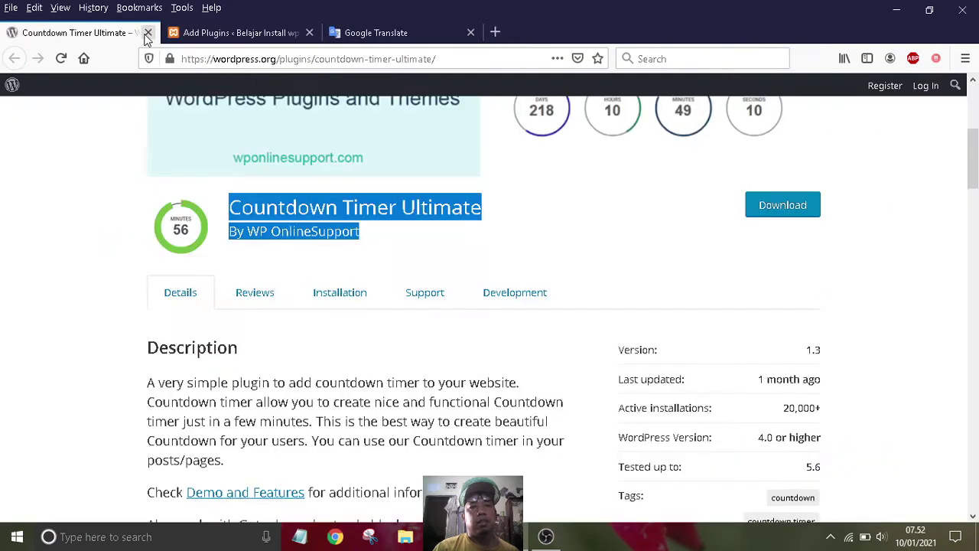
# Install and activate the Countdown Timer Ultimate plugin by WP OnlineSupport from the plugin search results.
pyautogui.click(206, 34)
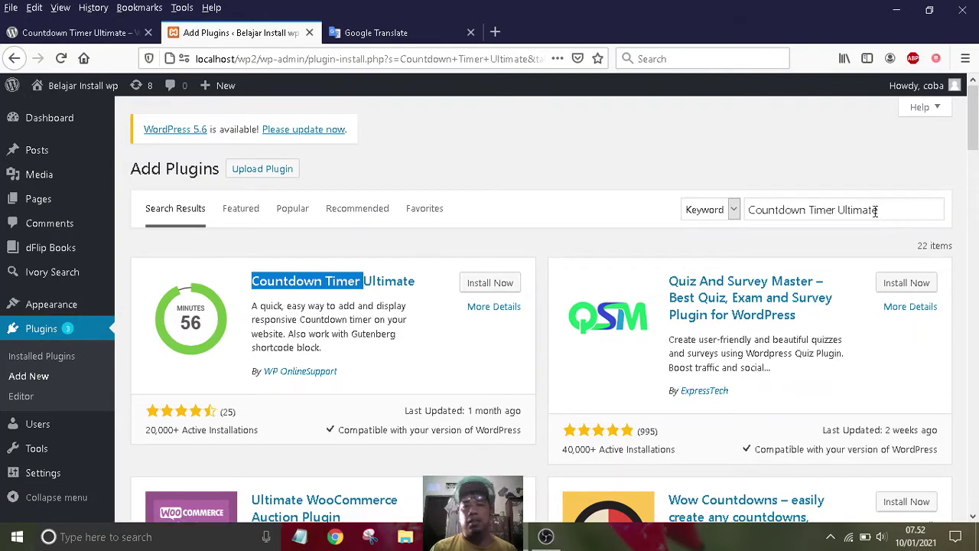
pyautogui.moveTo(881, 211); pyautogui.dragTo(745, 211)
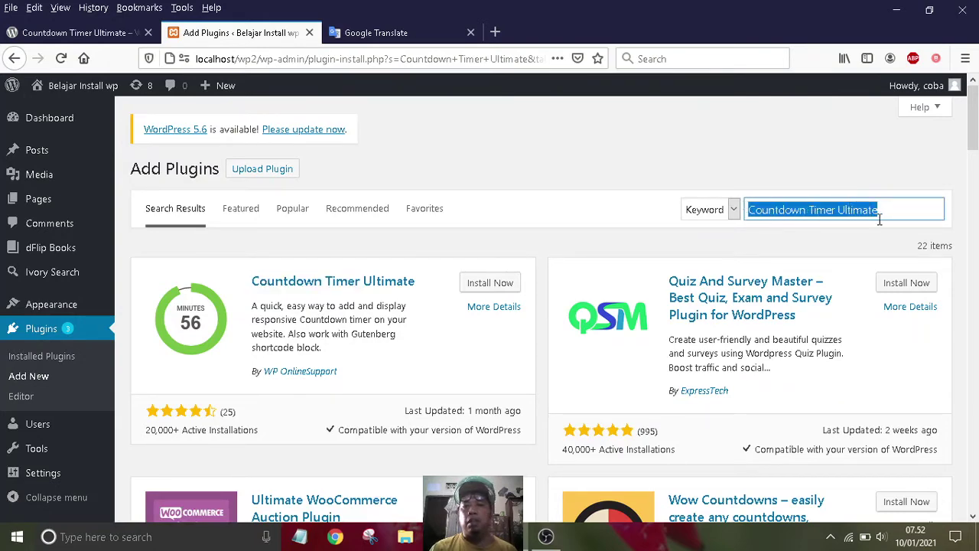
pyautogui.click(96, 35)
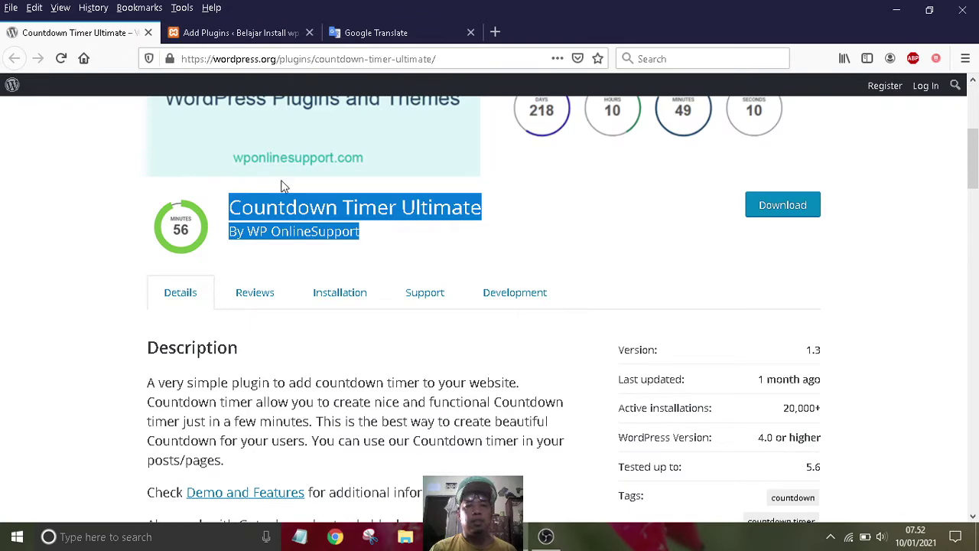
pyautogui.click(261, 33)
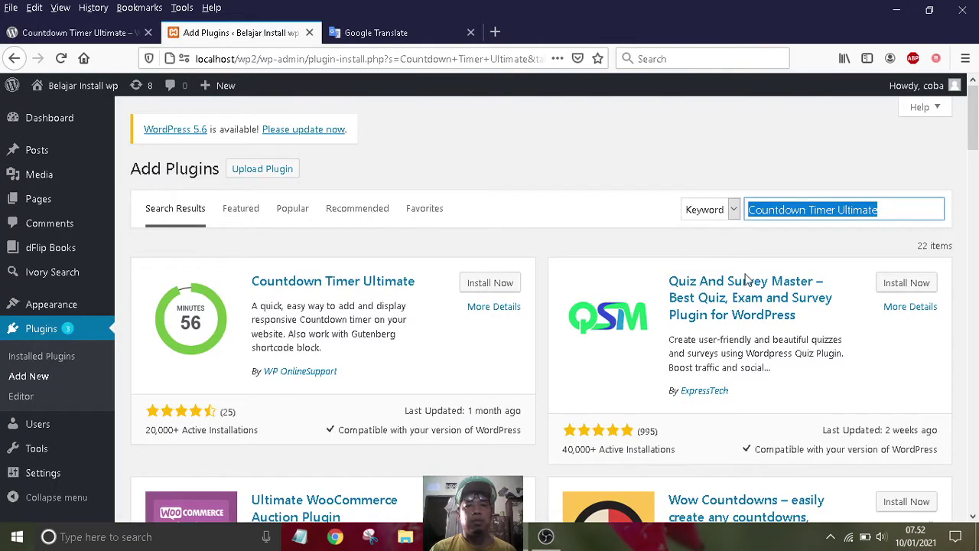
pyautogui.click(493, 284)
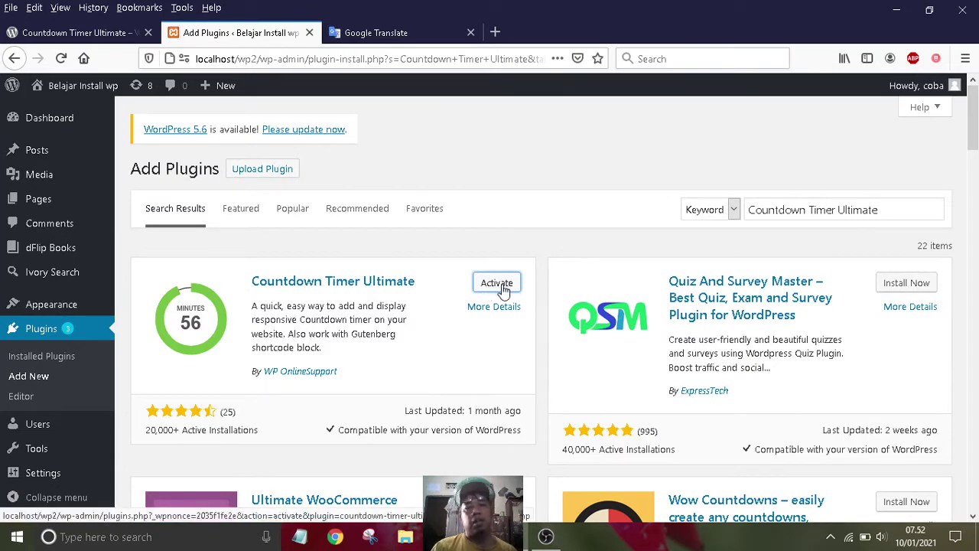
pyautogui.click(498, 283)
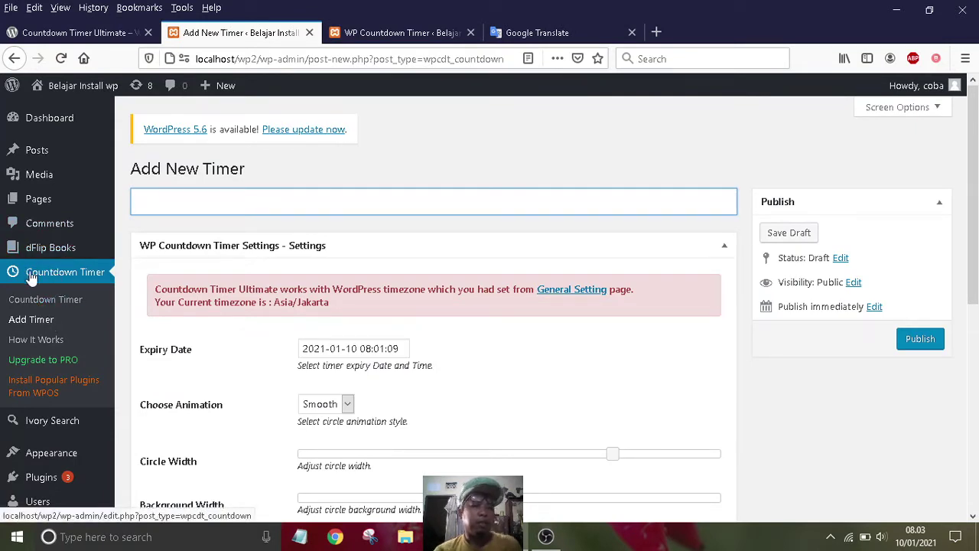
# Create a new countdown timer and title it "Workshop Photoshop CS".
pyautogui.click(44, 325)
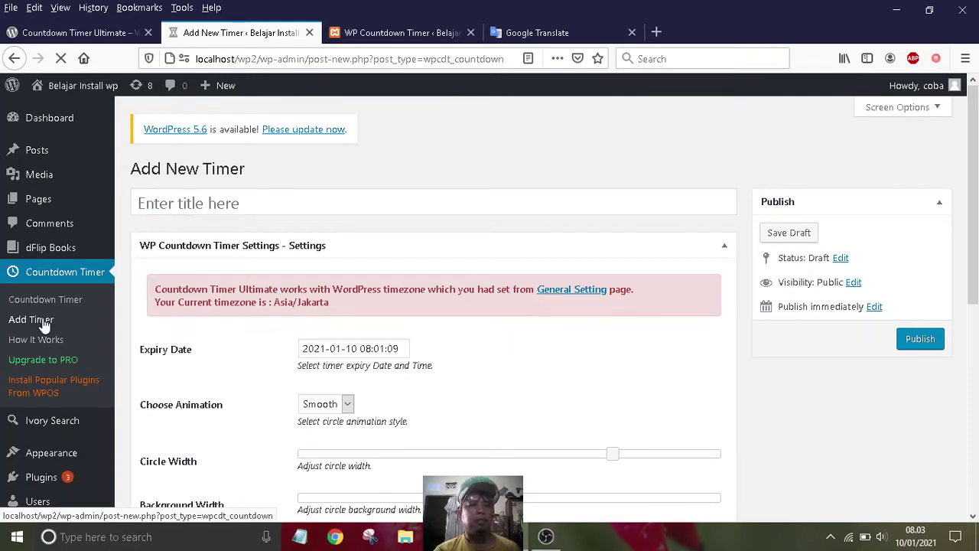
pyautogui.click(203, 200)
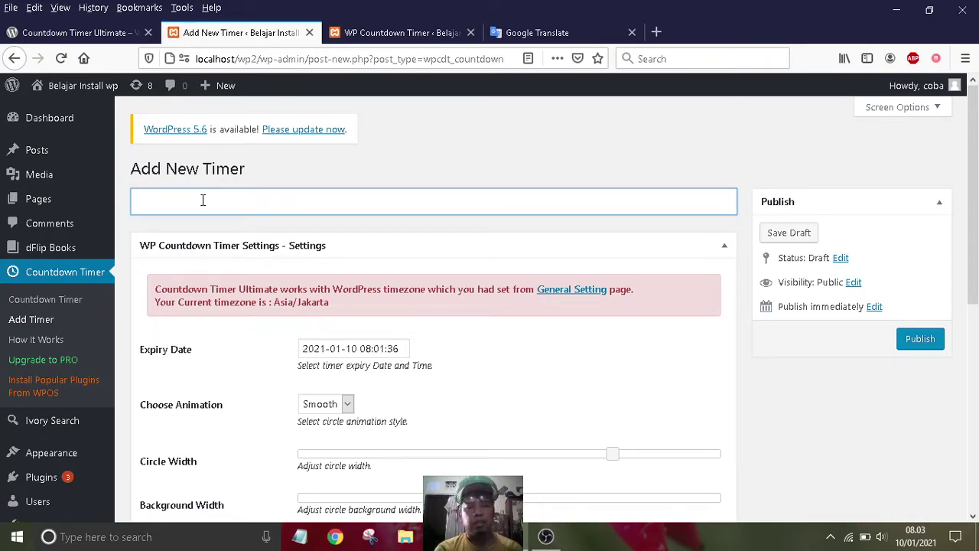
pyautogui.write('Work')
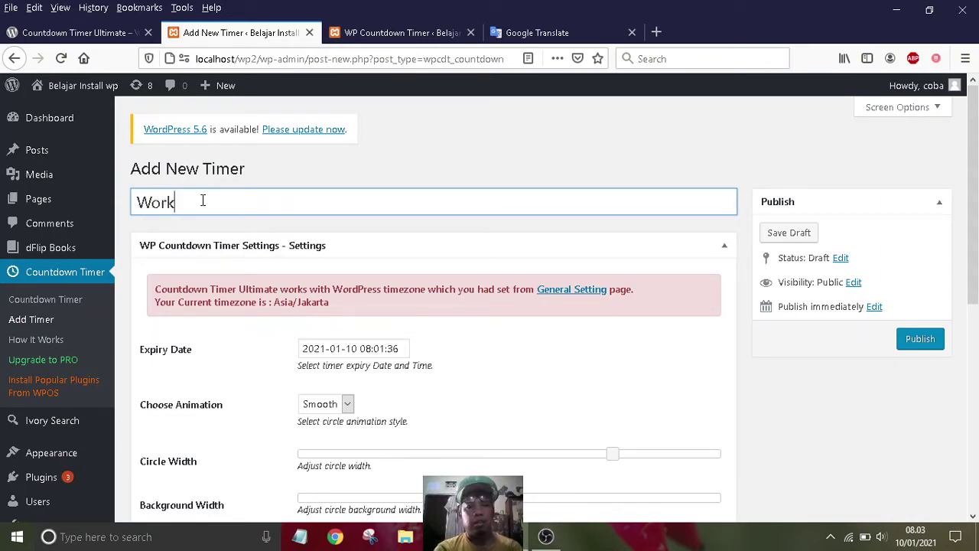
pyautogui.write('s')
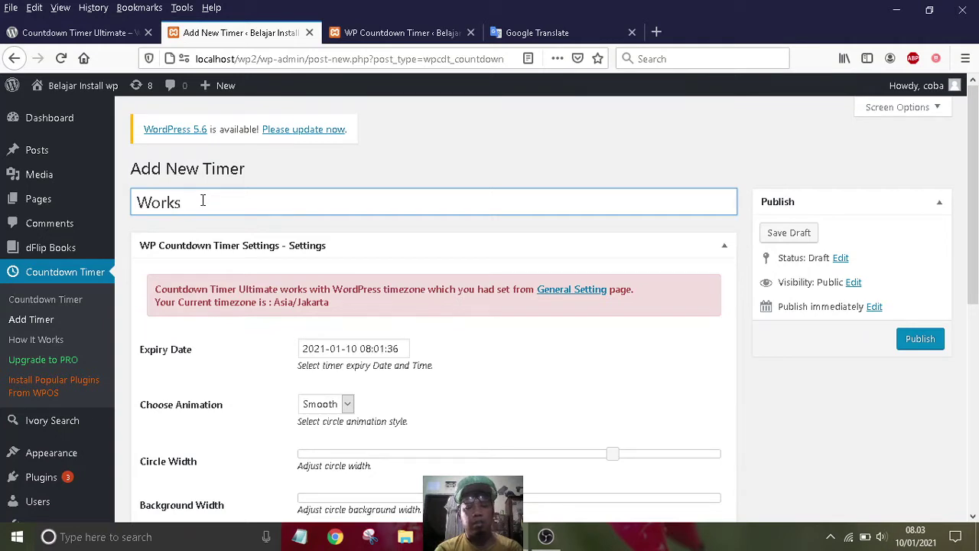
pyautogui.write('hop Photo')
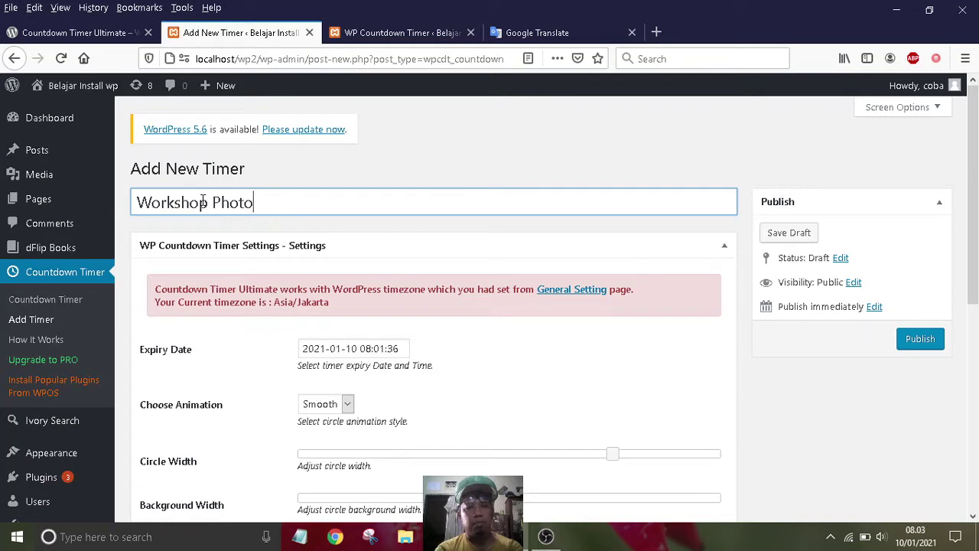
pyautogui.write('shop')
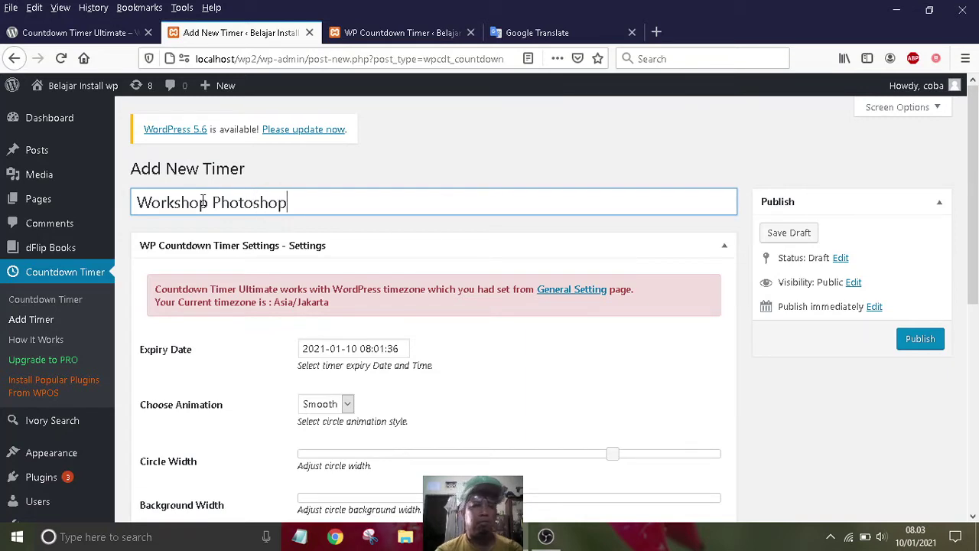
pyautogui.write(' CS')
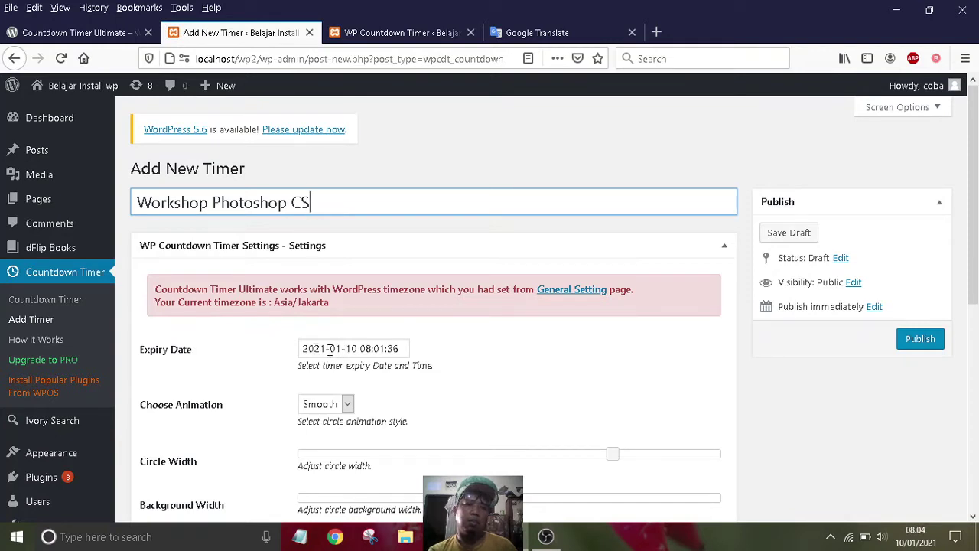
pyautogui.click(331, 348)
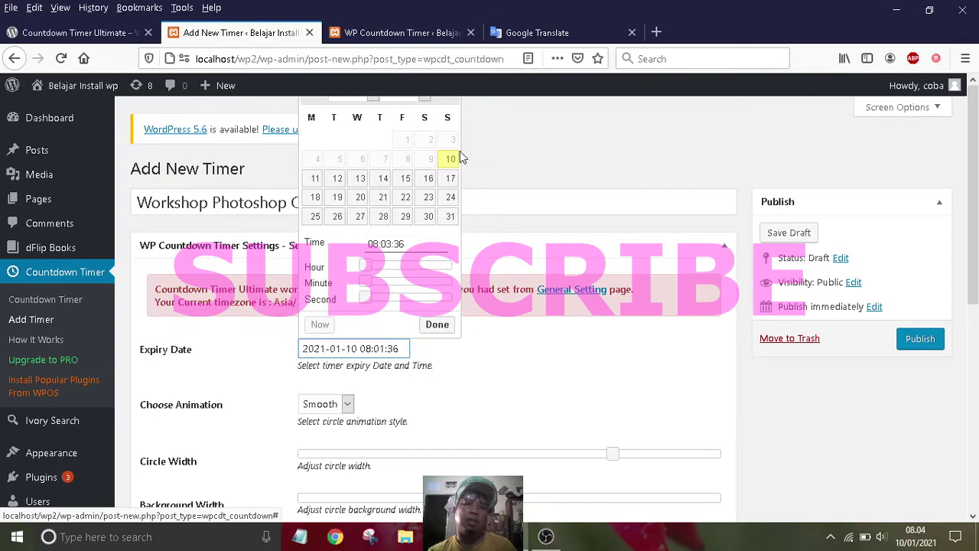
pyautogui.click(383, 218)
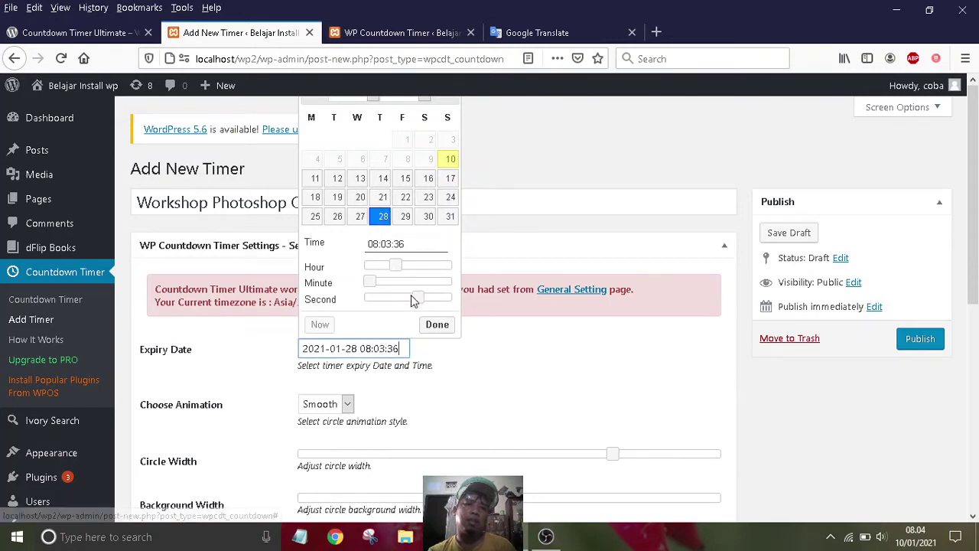
pyautogui.moveTo(398, 266); pyautogui.dragTo(463, 283)
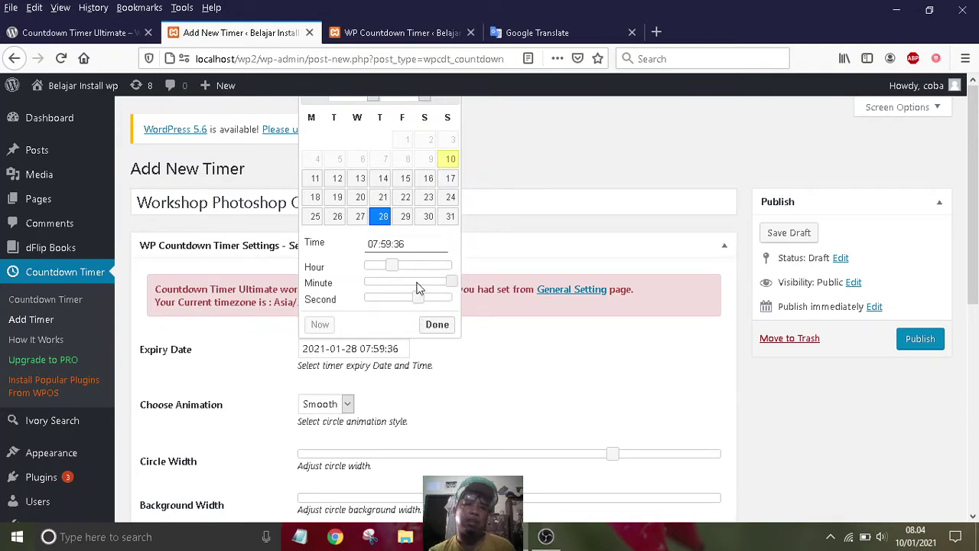
pyautogui.moveTo(417, 297); pyautogui.dragTo(468, 302)
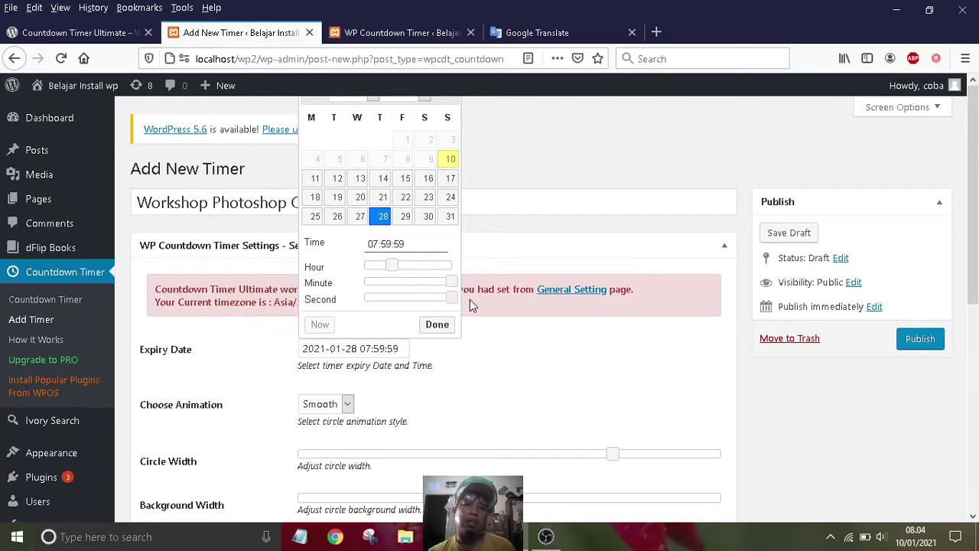
pyautogui.click(438, 326)
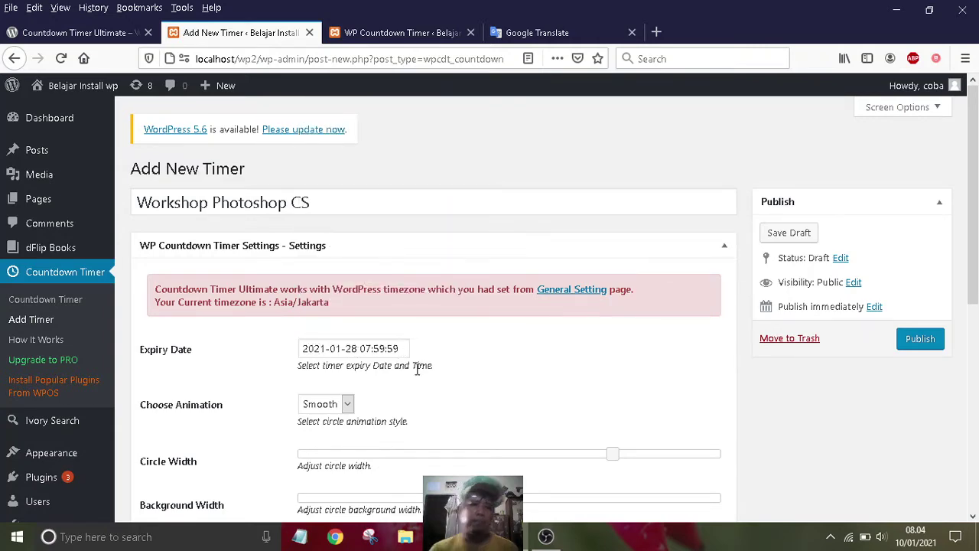
# Keep the Smooth circle animation and reduce the circle width to about one sixth of its range.
pyautogui.scroll(-4, 415, 367)
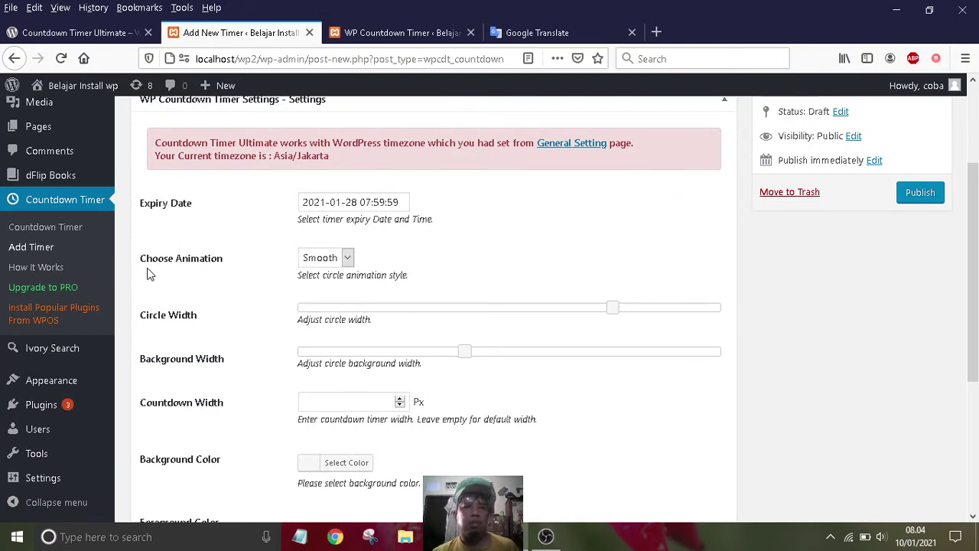
pyautogui.click(344, 259)
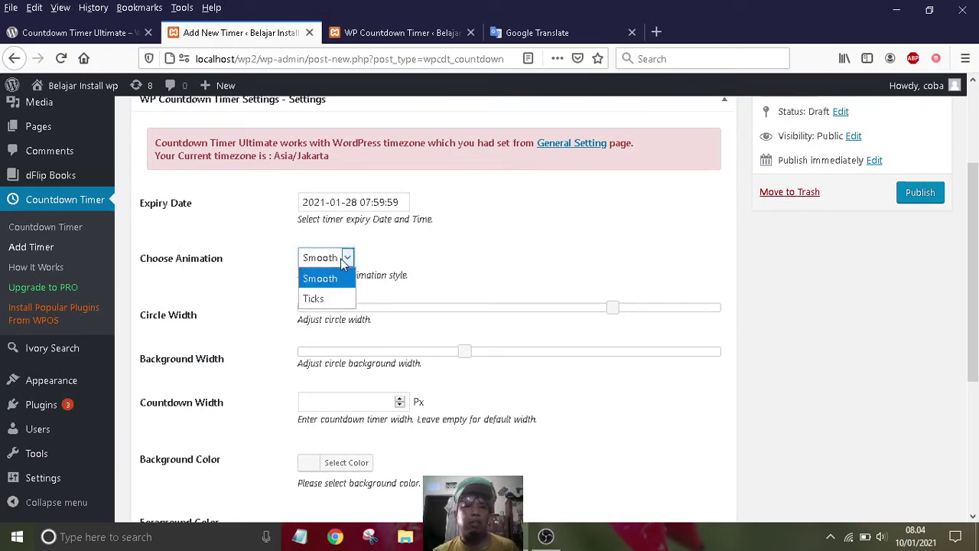
pyautogui.click(353, 262)
pyautogui.scroll(-2, 209, 253)
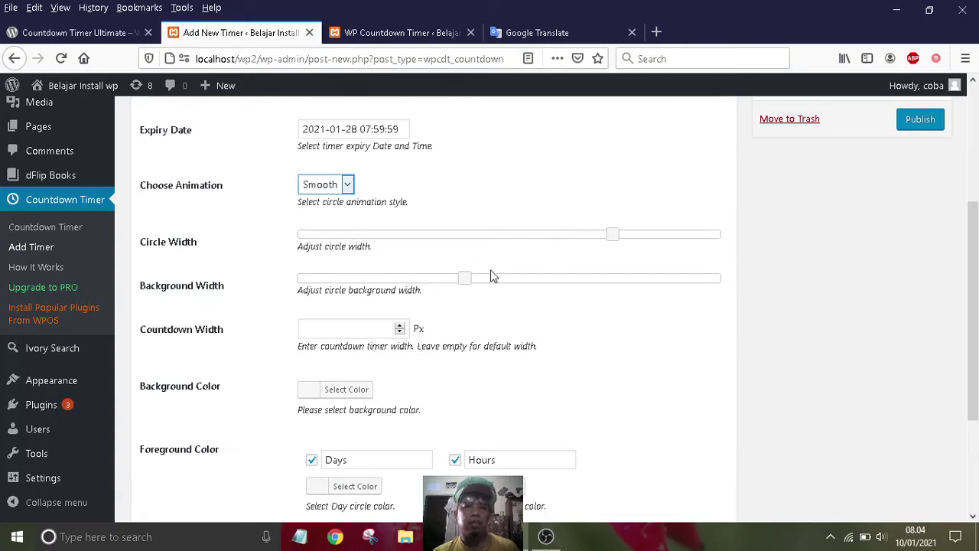
pyautogui.moveTo(613, 235); pyautogui.dragTo(363, 235)
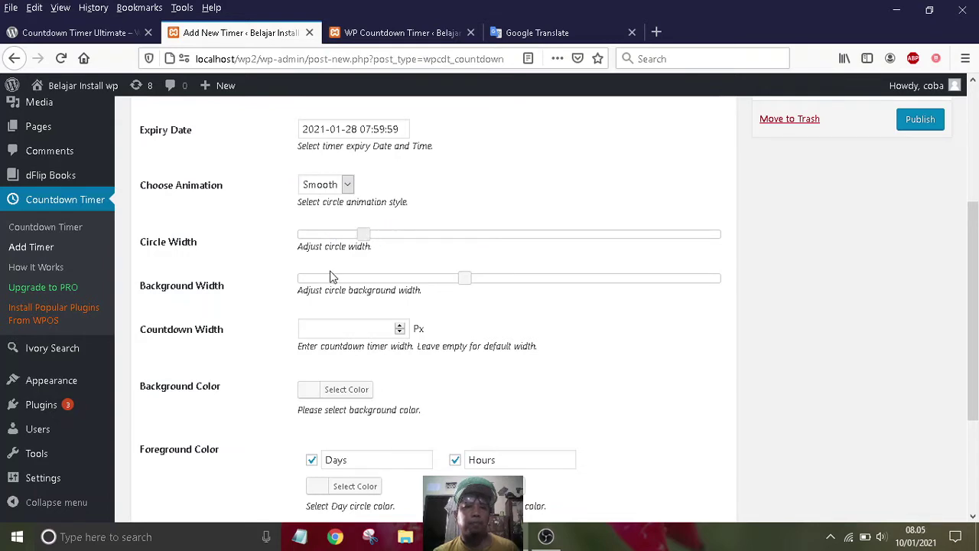
# Check the remaining timer settings, publish the timer and open the list of countdown timers.
pyautogui.scroll(-2, 328, 281)
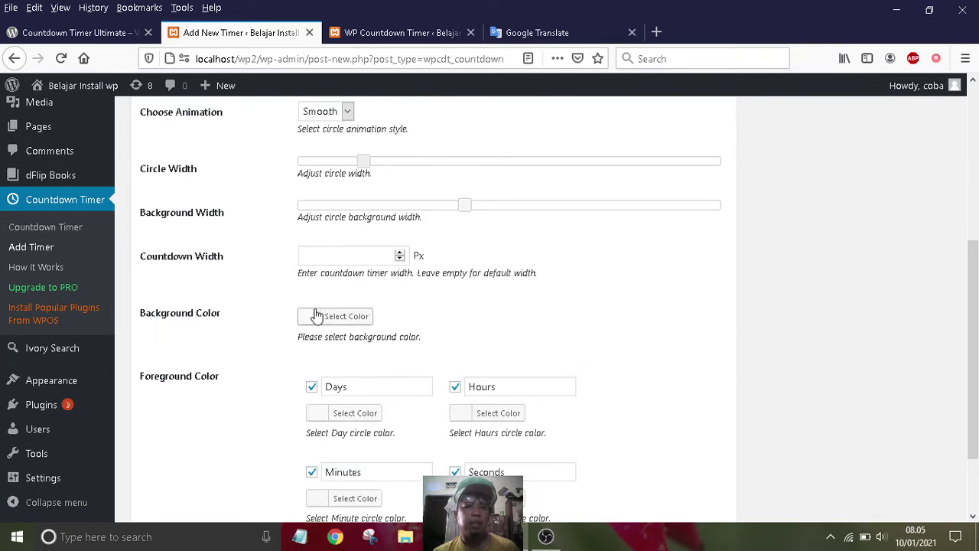
pyautogui.scroll(4, 304, 286)
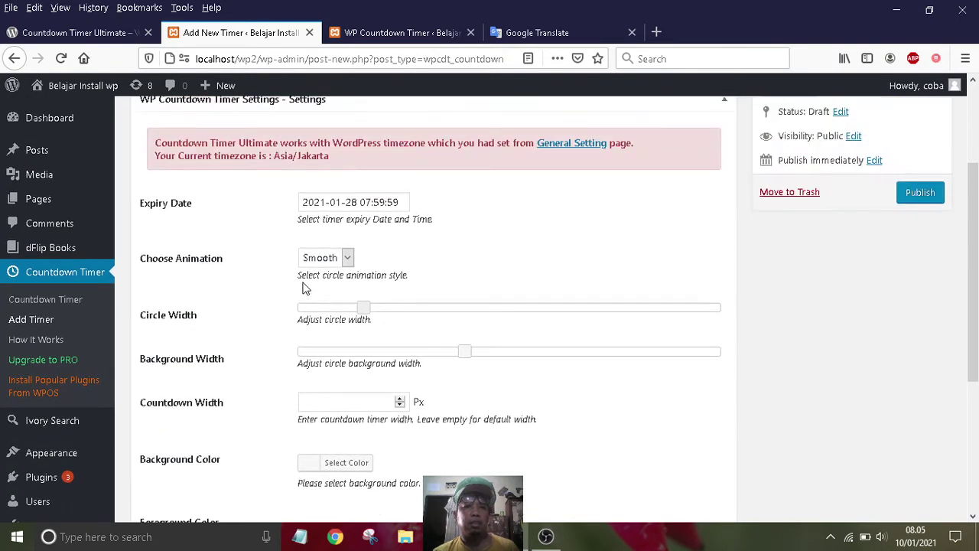
pyautogui.scroll(-4, 373, 308)
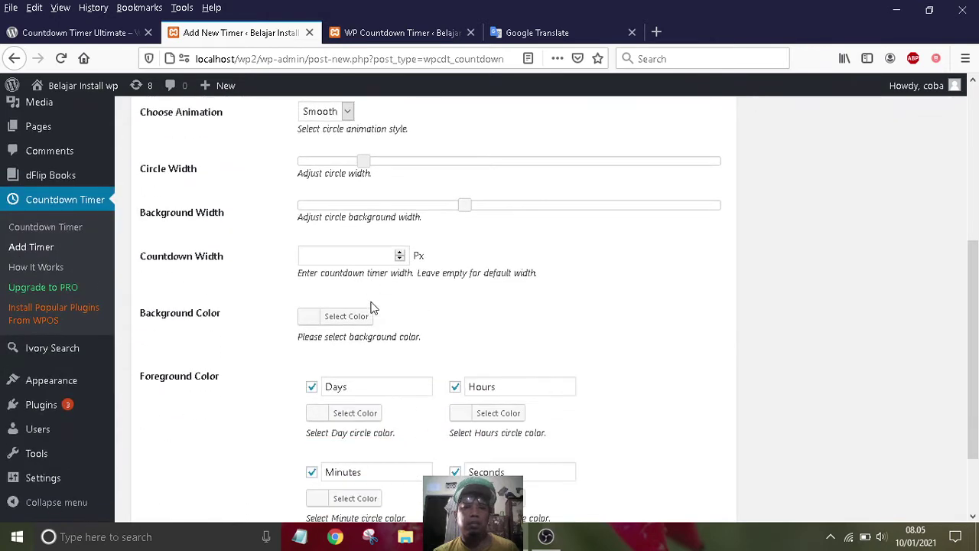
pyautogui.scroll(-3, 373, 308)
pyautogui.scroll(6, 375, 310)
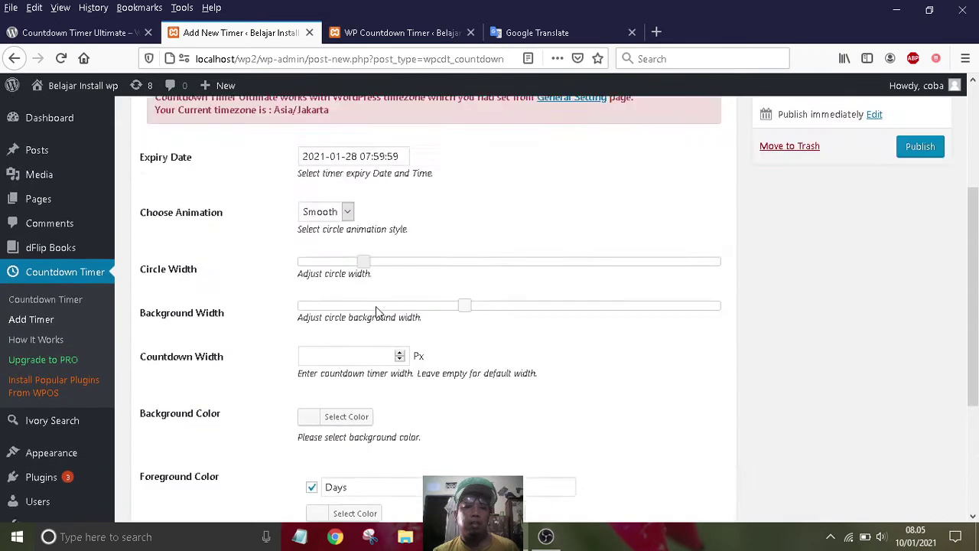
pyautogui.scroll(2, 376, 310)
pyautogui.scroll(2, 377, 308)
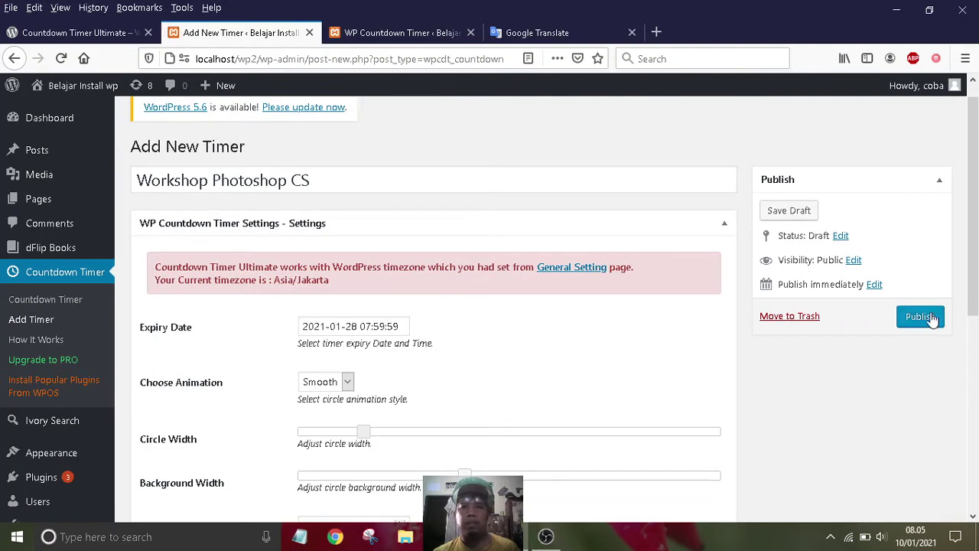
pyautogui.click(920, 317)
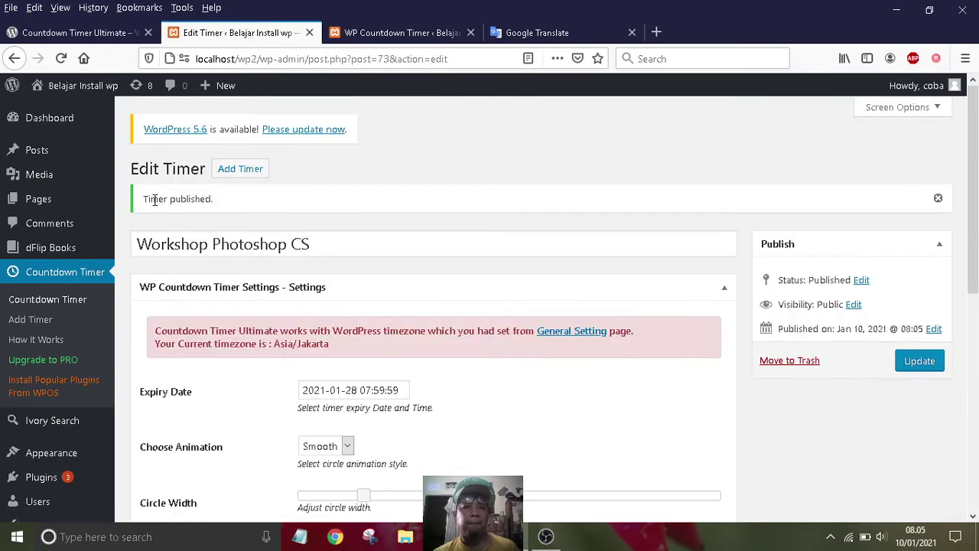
pyautogui.click(48, 305)
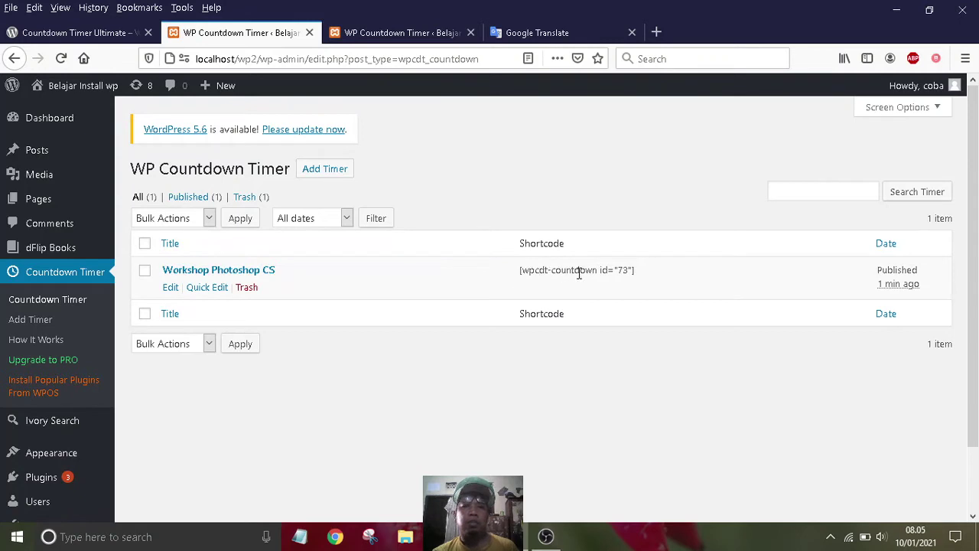
# Copy the Workshop Photoshop CS timer's shortcode and paste it into the content of a new page.
pyautogui.tripleClick(606, 273)
pyautogui.rightClick(595, 274)
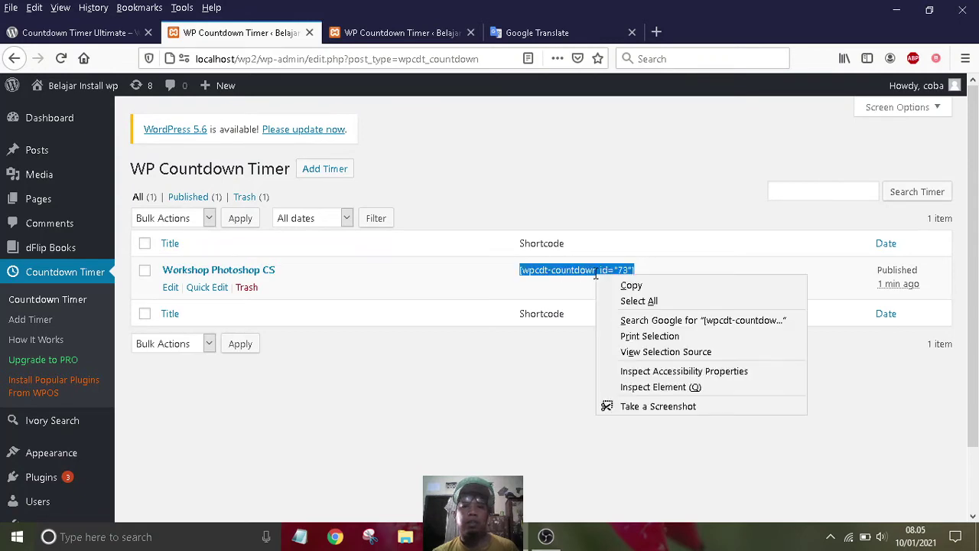
pyautogui.click(653, 286)
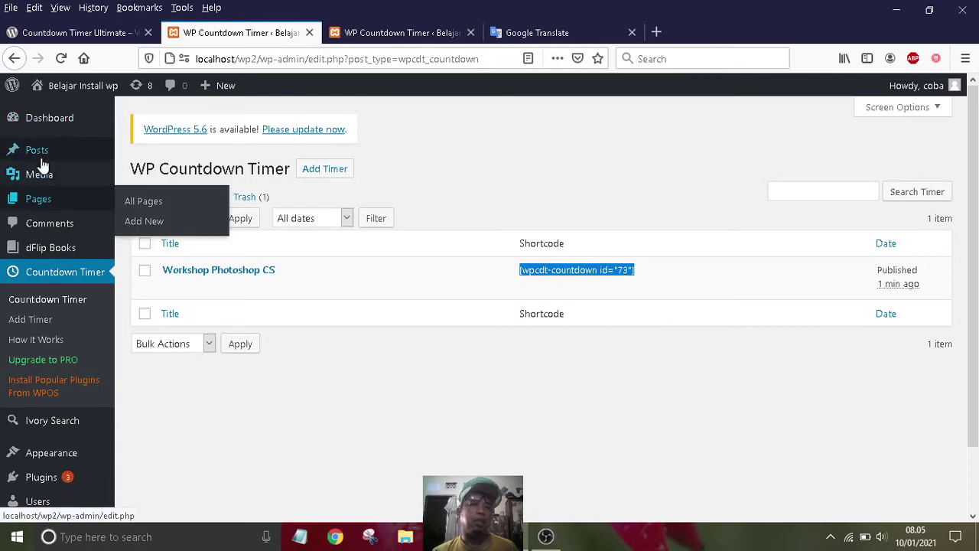
pyautogui.moveTo(54, 203)
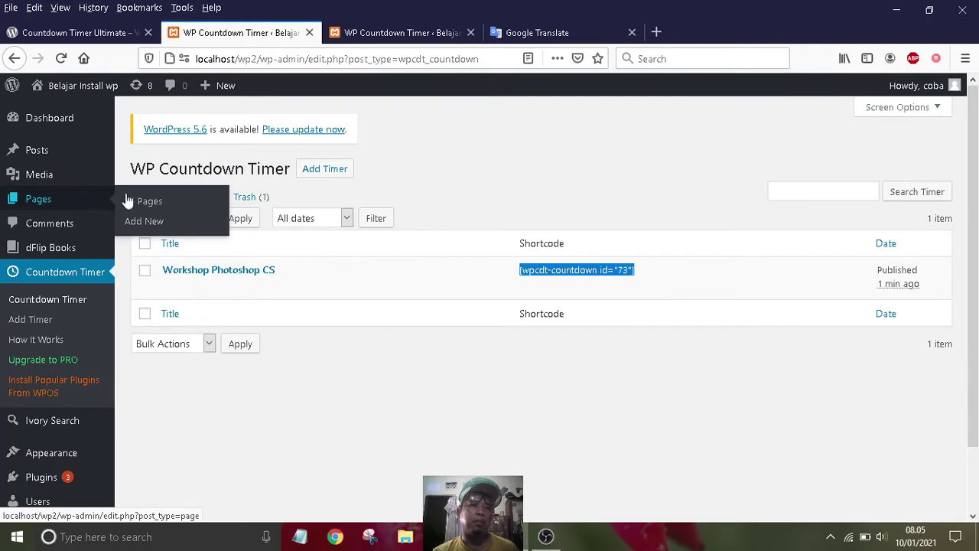
pyautogui.click(165, 222)
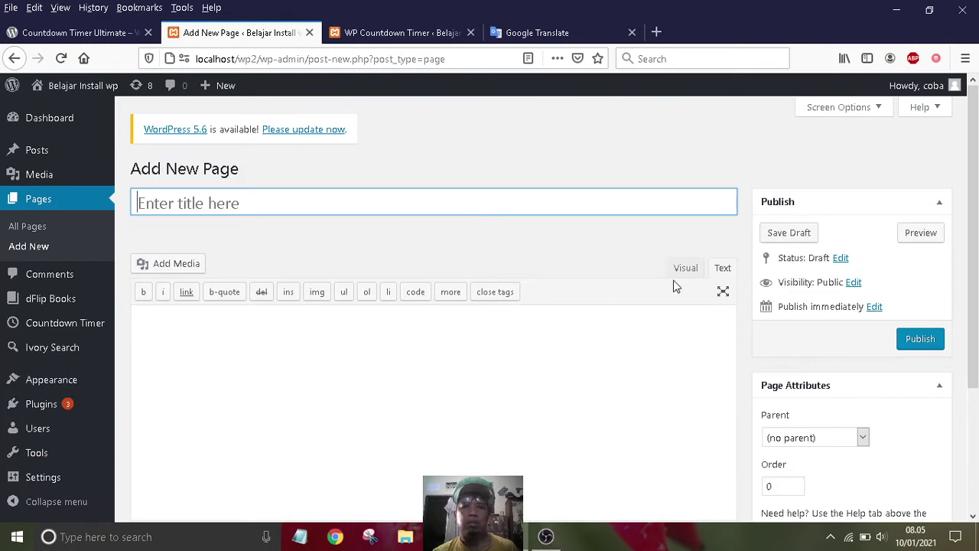
pyautogui.click(283, 339)
pyautogui.hotkey('ctrl', 'v')
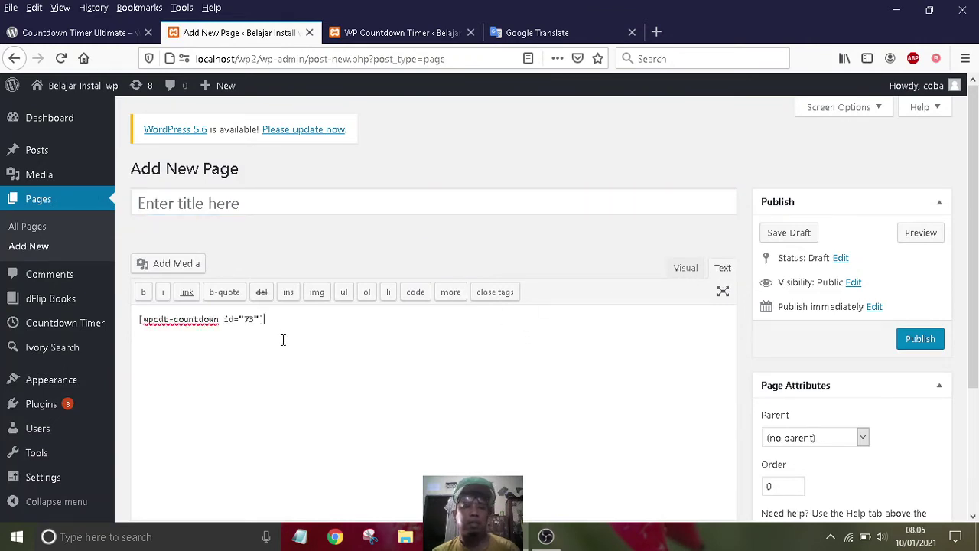
# Title the new page "Workshop Photoshop CS" and publish it.
pyautogui.click(196, 204)
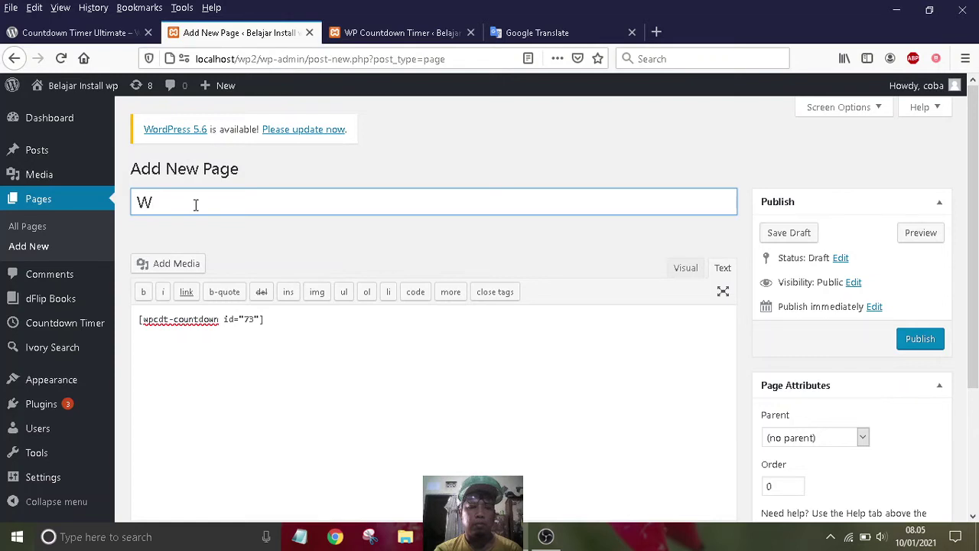
pyautogui.write('Workshop Photoshop CS')
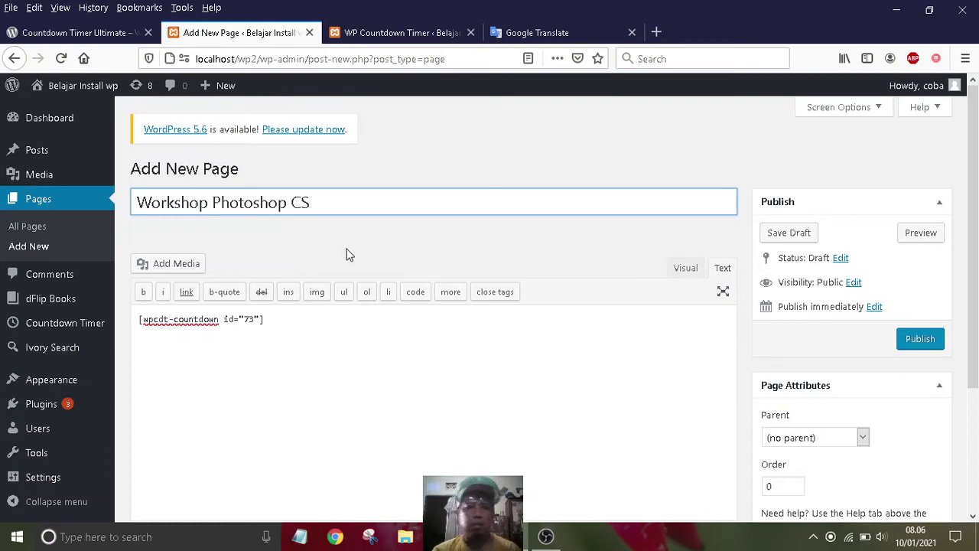
pyautogui.scroll(-2, 346, 254)
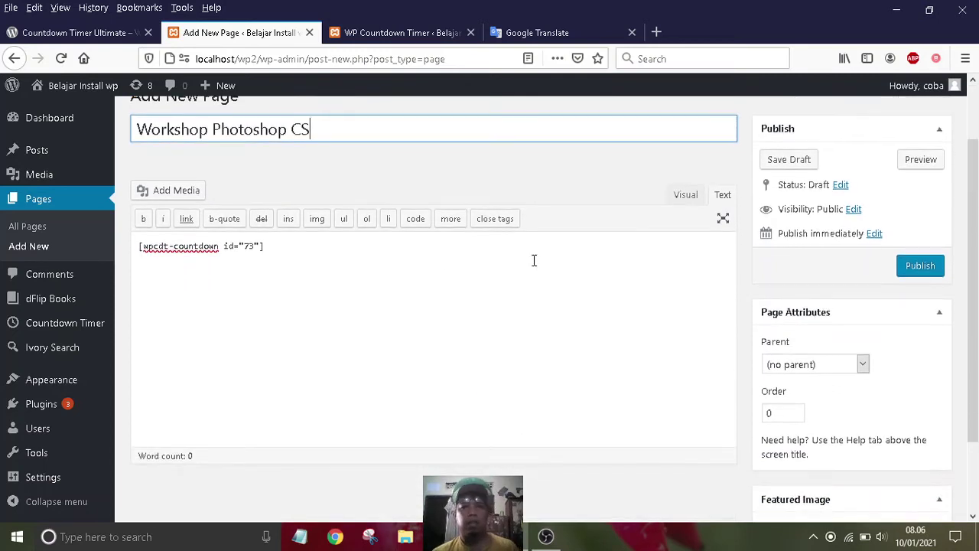
pyautogui.click(914, 266)
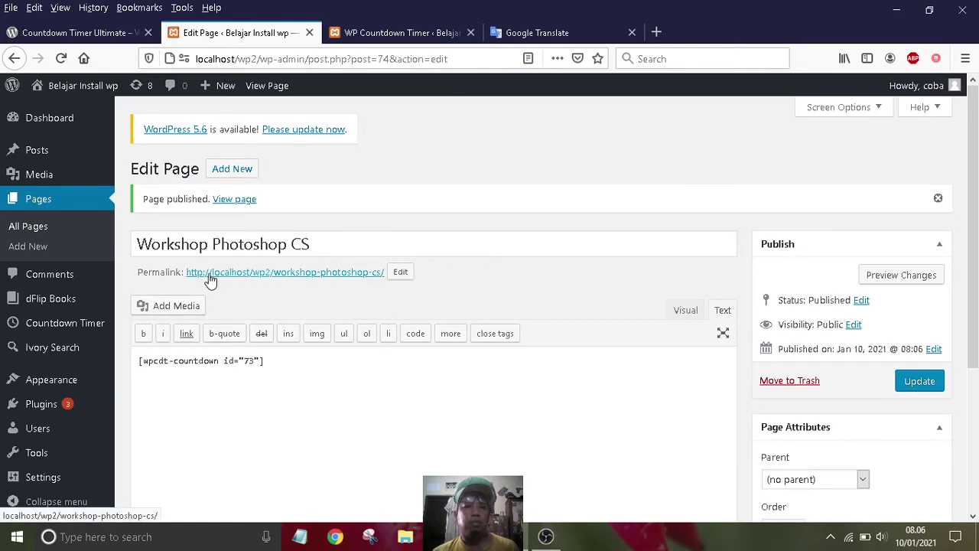
# Open the published page from its permalink in a new tab and view its countdown.
pyautogui.rightClick(277, 277)
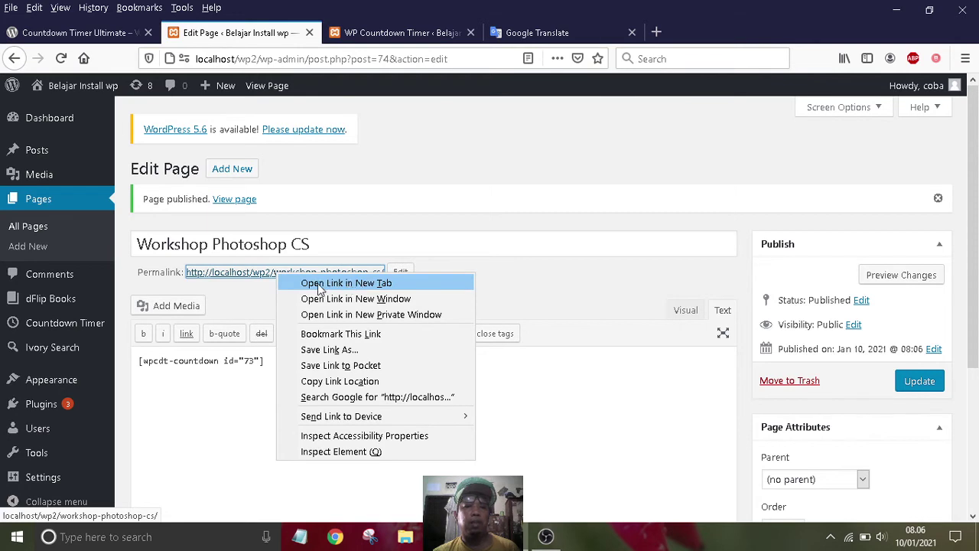
pyautogui.click(362, 283)
pyautogui.click(406, 33)
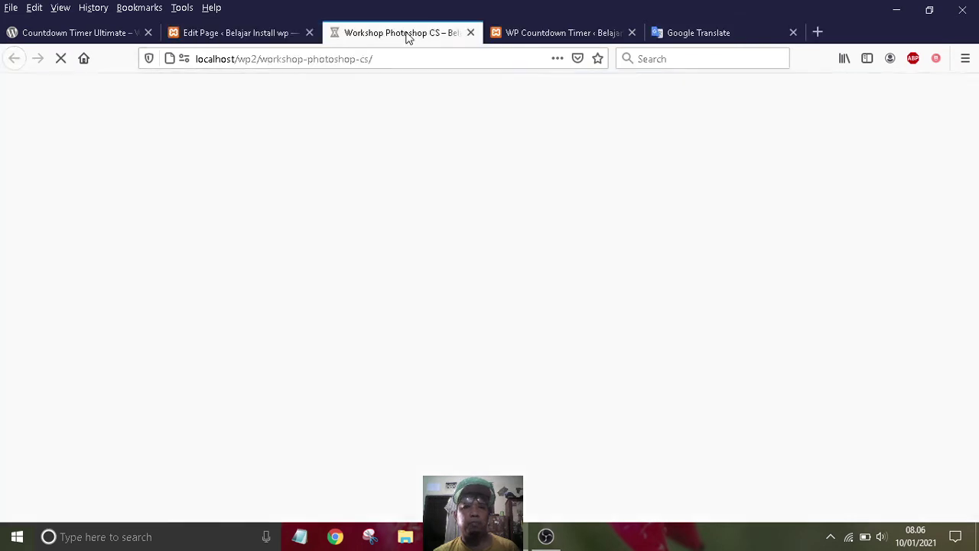
pyautogui.scroll(-2, 422, 322)
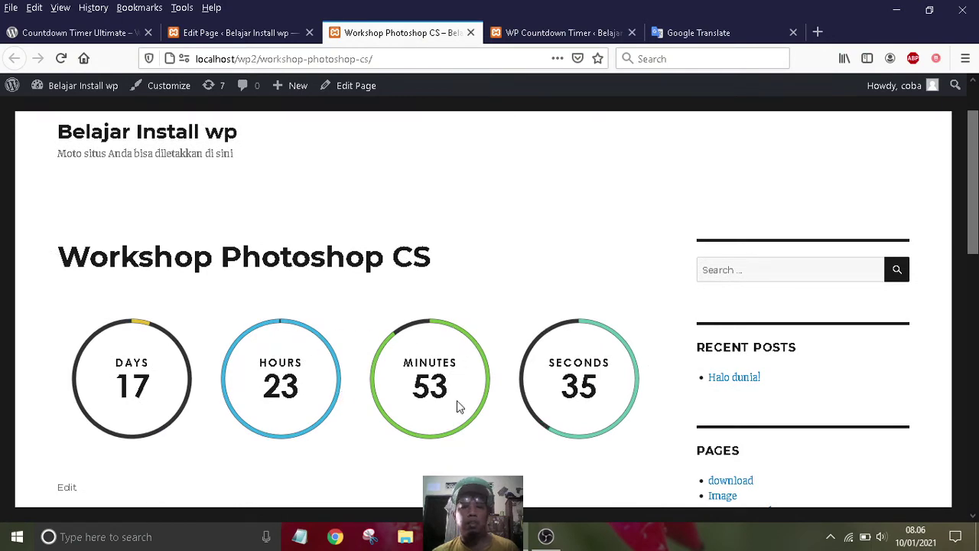
# Examine the running countdown circles and the sidebar's page list on the published workshop page.
pyautogui.click(277, 34)
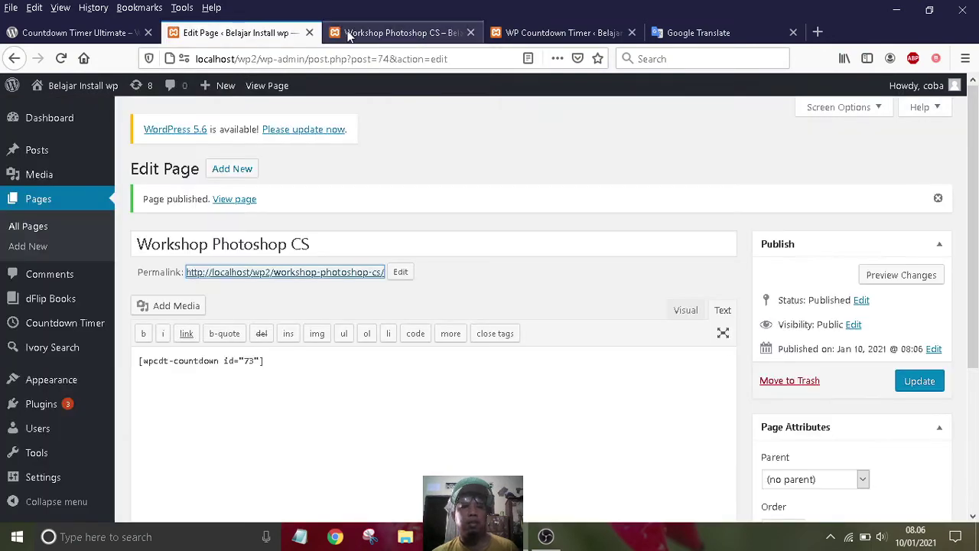
pyautogui.click(355, 34)
pyautogui.scroll(-5, 360, 327)
pyautogui.scroll(5, 359, 326)
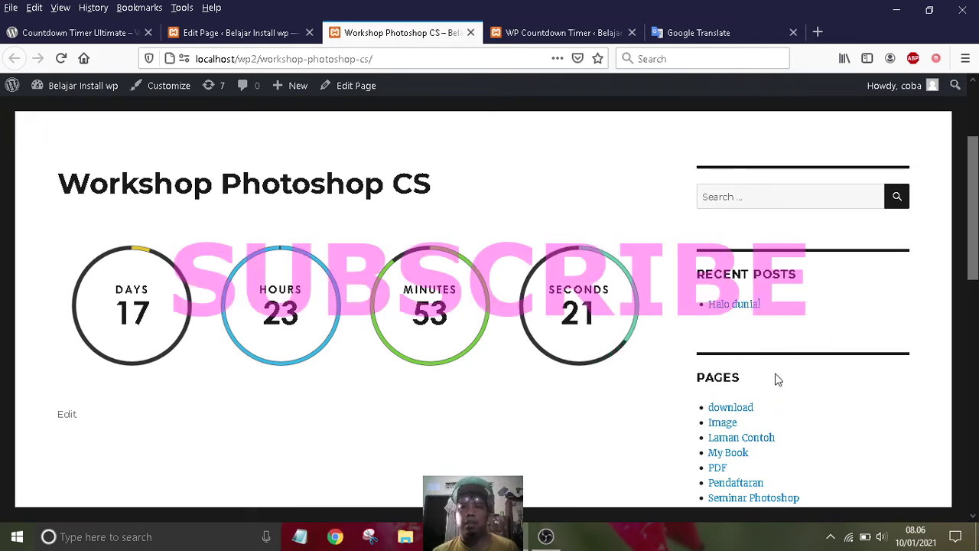
pyautogui.scroll(-2, 791, 306)
pyautogui.scroll(3, 789, 307)
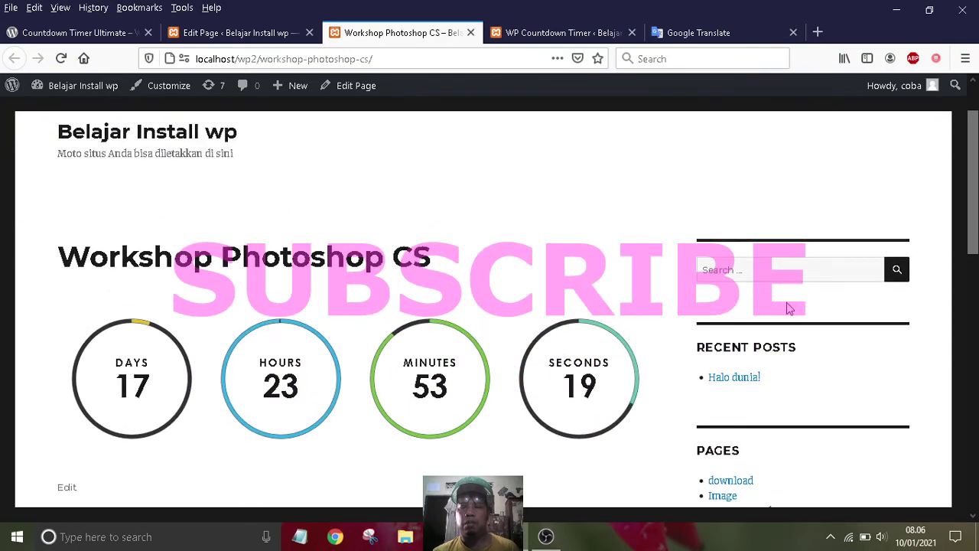
pyautogui.scroll(-1, 790, 307)
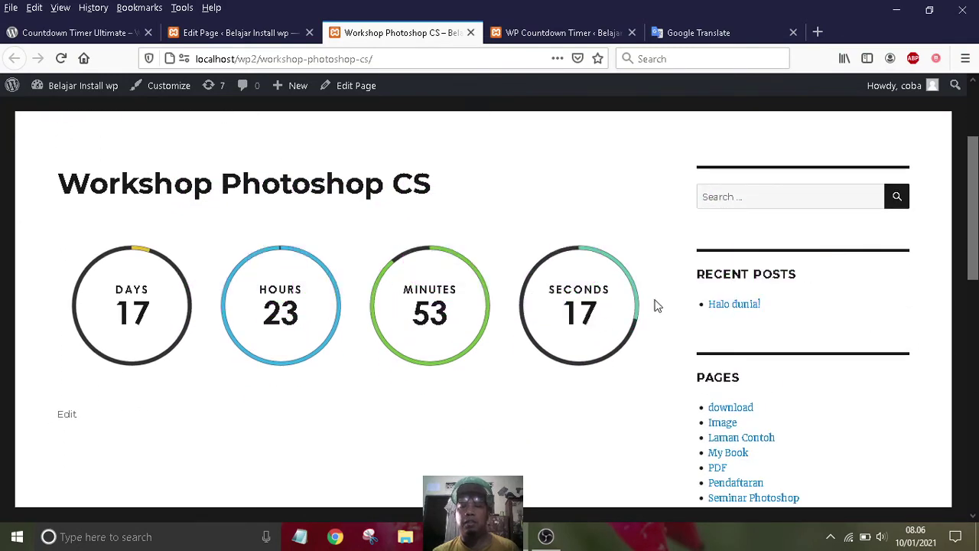
pyautogui.scroll(-6, 774, 285)
pyautogui.scroll(4, 772, 283)
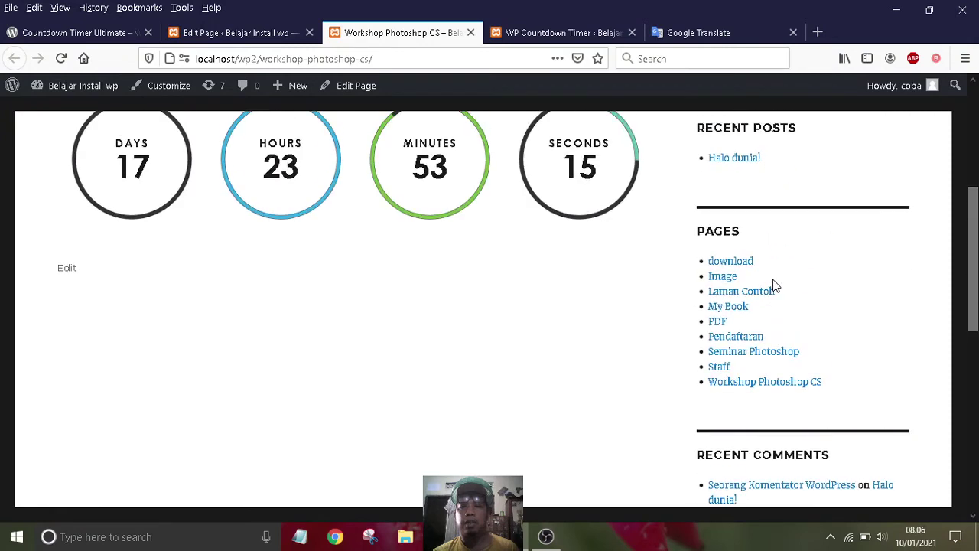
pyautogui.scroll(3, 771, 283)
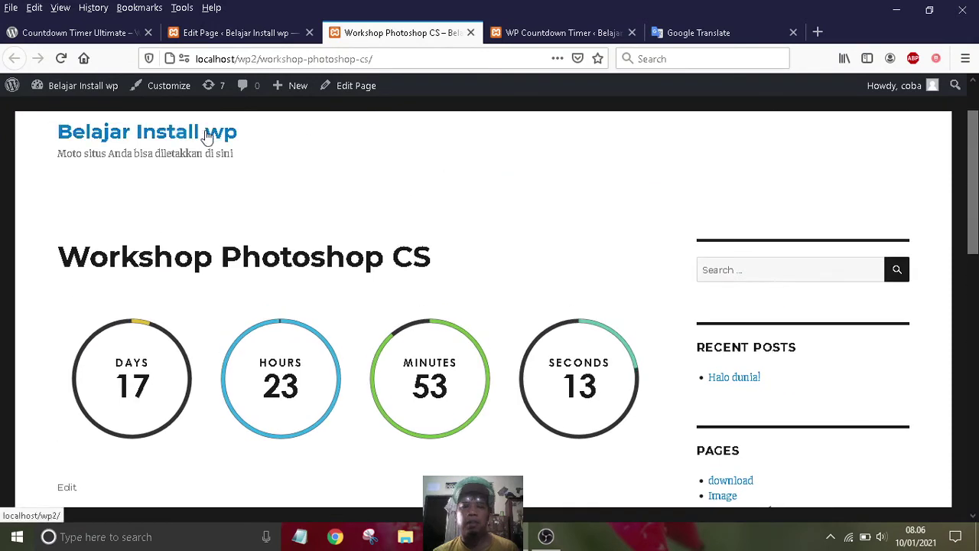
# Return to the site administration, open the countdown timer list and copy the Workshop Photoshop CS timer's shortcode again.
pyautogui.click(258, 34)
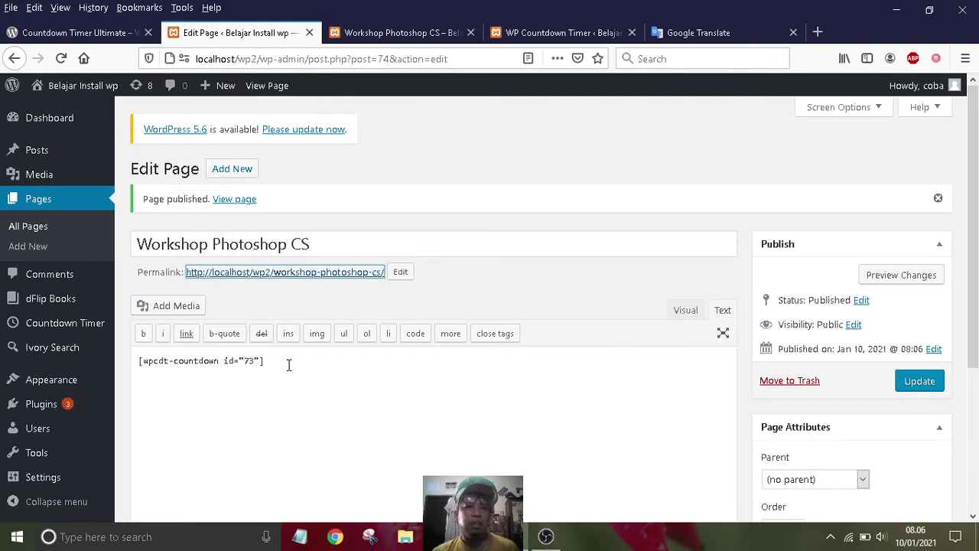
pyautogui.moveTo(289, 364); pyautogui.dragTo(132, 364)
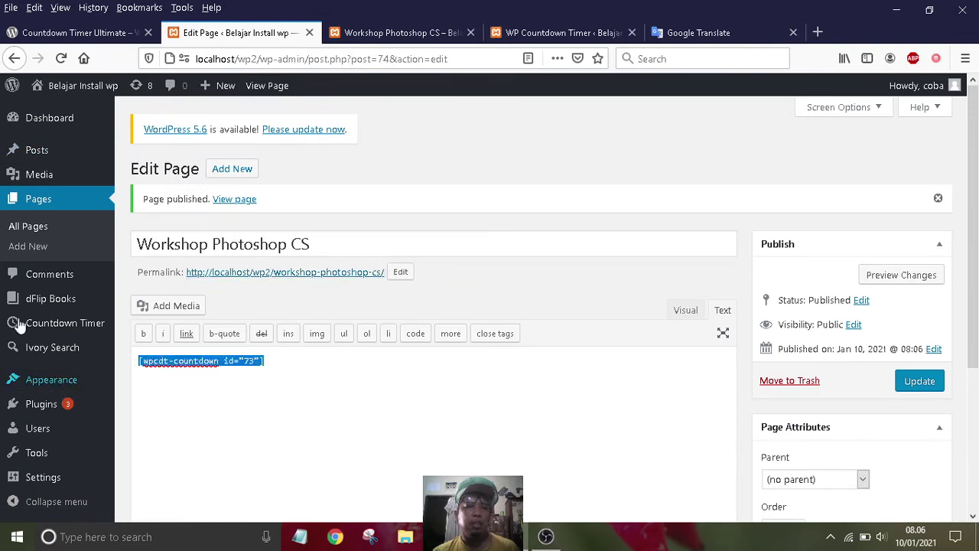
pyautogui.moveTo(71, 327)
pyautogui.click(157, 327)
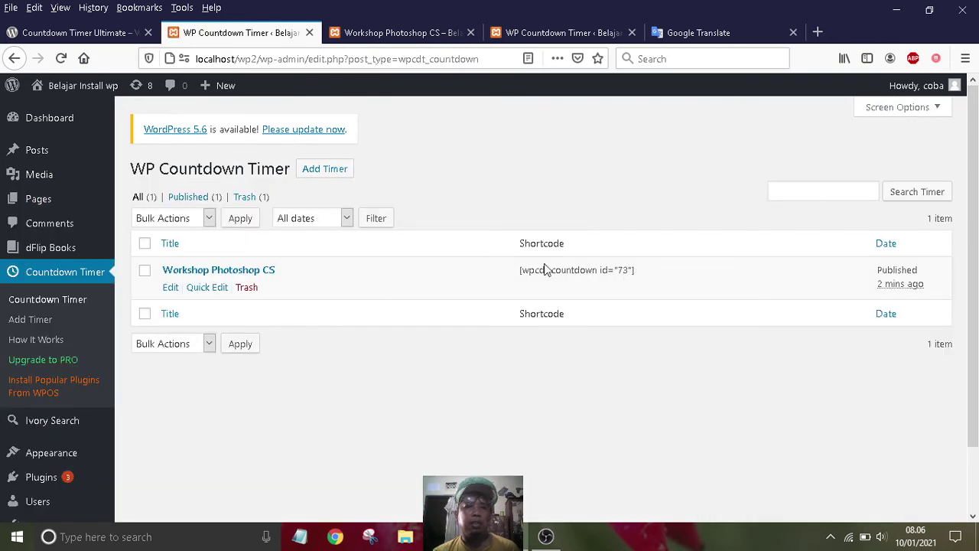
pyautogui.tripleClick(542, 269)
pyautogui.moveTo(520, 270); pyautogui.dragTo(632, 274)
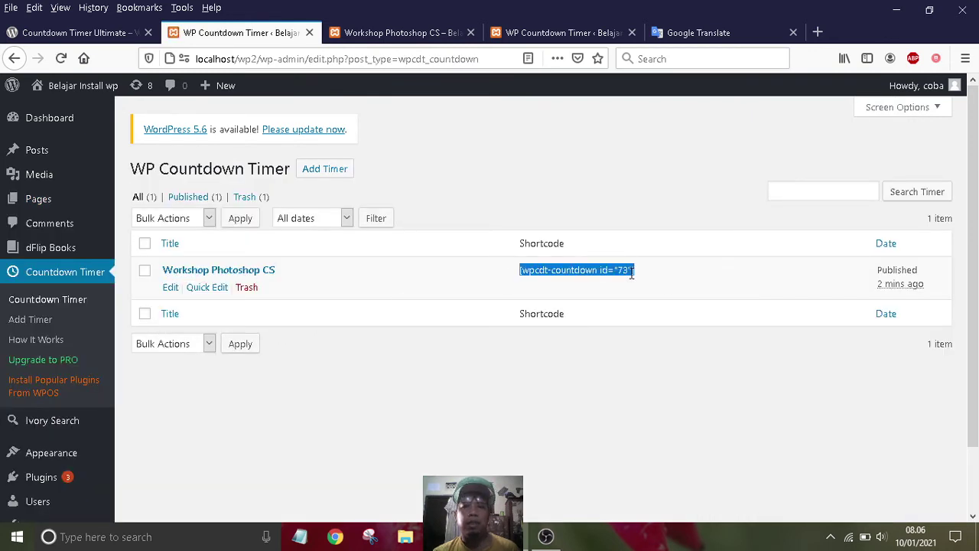
pyautogui.rightClick(632, 274)
pyautogui.click(663, 285)
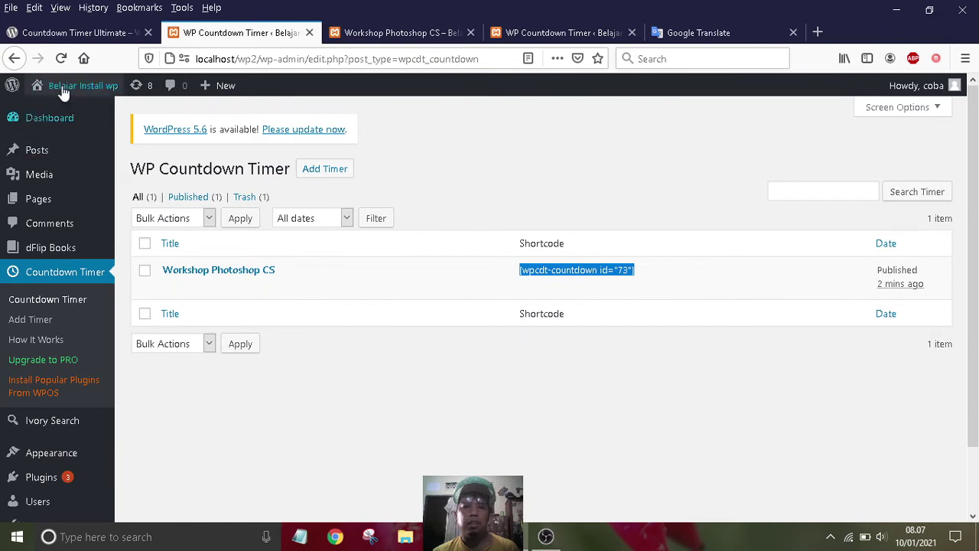
# Open the site's widget management page.
pyautogui.moveTo(51, 163)
pyautogui.scroll(-2, 84, 328)
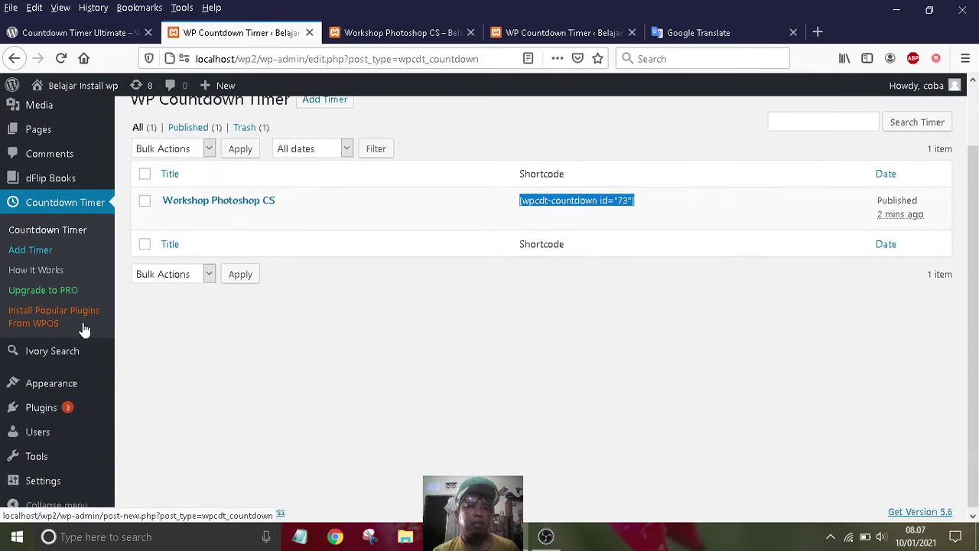
pyautogui.moveTo(64, 390)
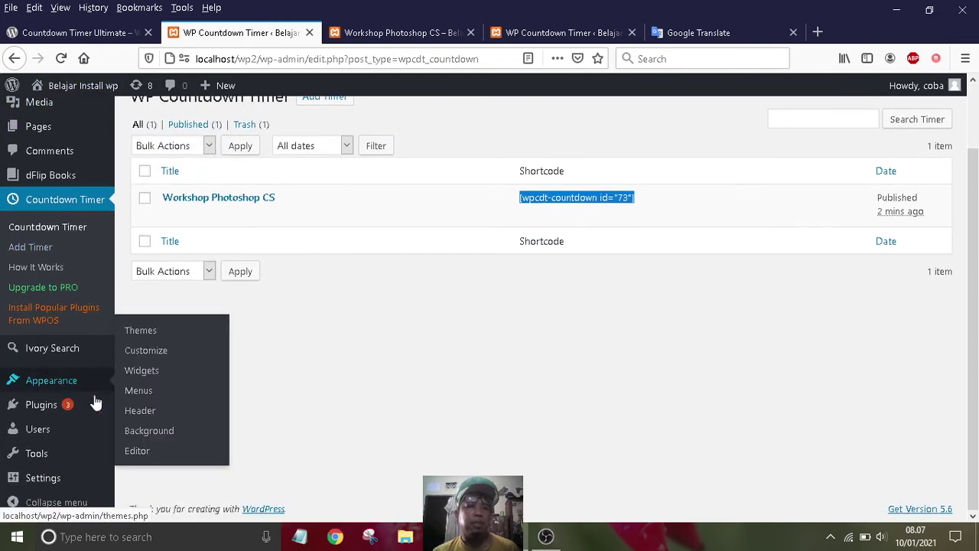
pyautogui.click(143, 374)
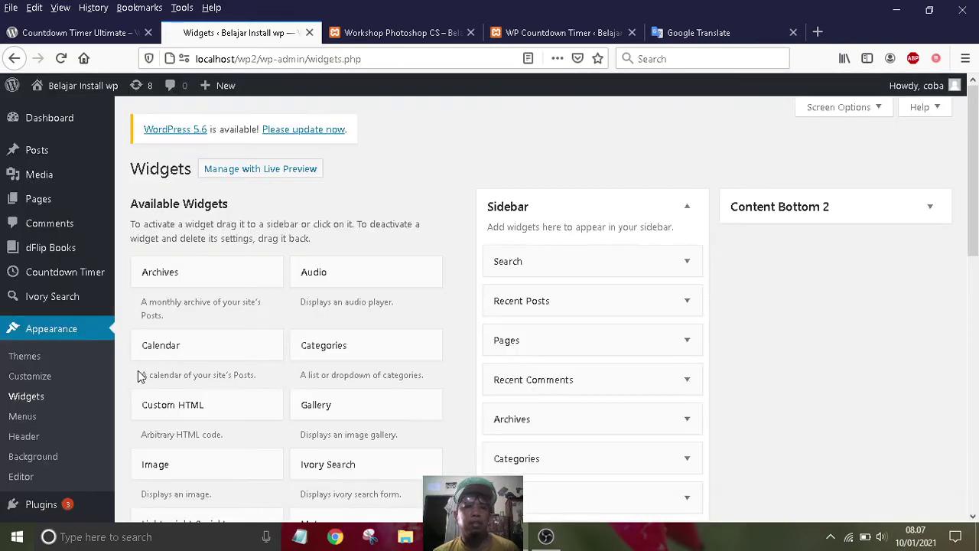
# Add a Text widget to the Sidebar area and switch its content editor to Text mode.
pyautogui.scroll(-3, 181, 342)
pyautogui.scroll(-3, 183, 342)
pyautogui.scroll(3, 182, 343)
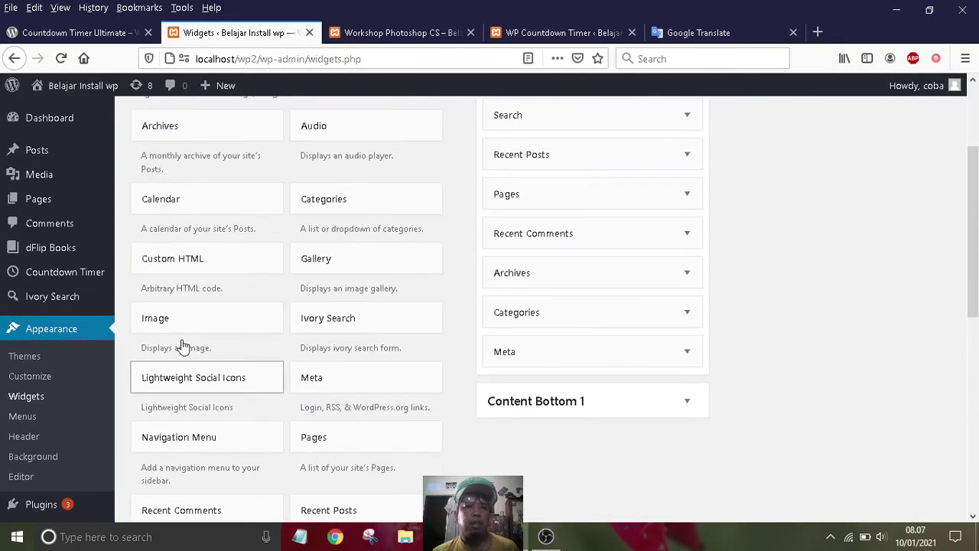
pyautogui.scroll(3, 196, 301)
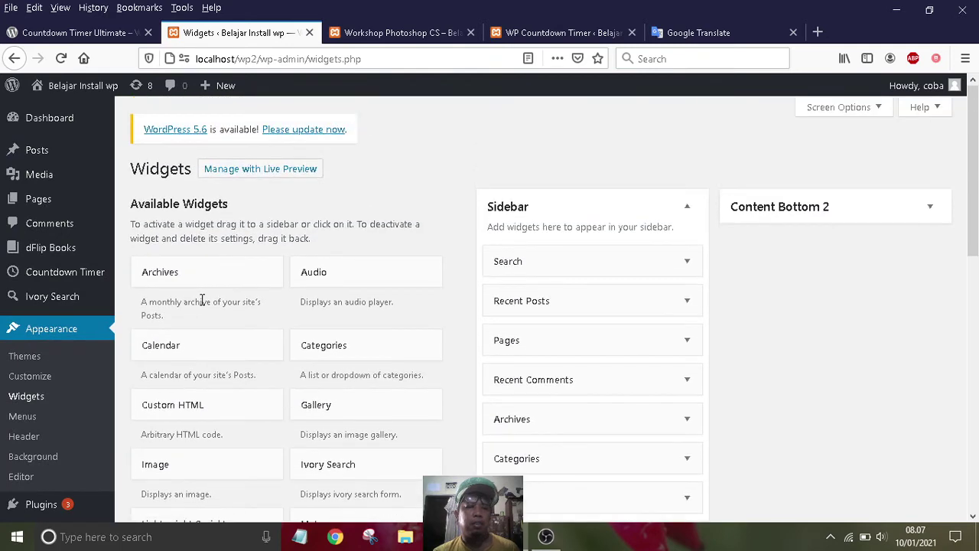
pyautogui.scroll(-3, 201, 303)
pyautogui.scroll(-7, 370, 332)
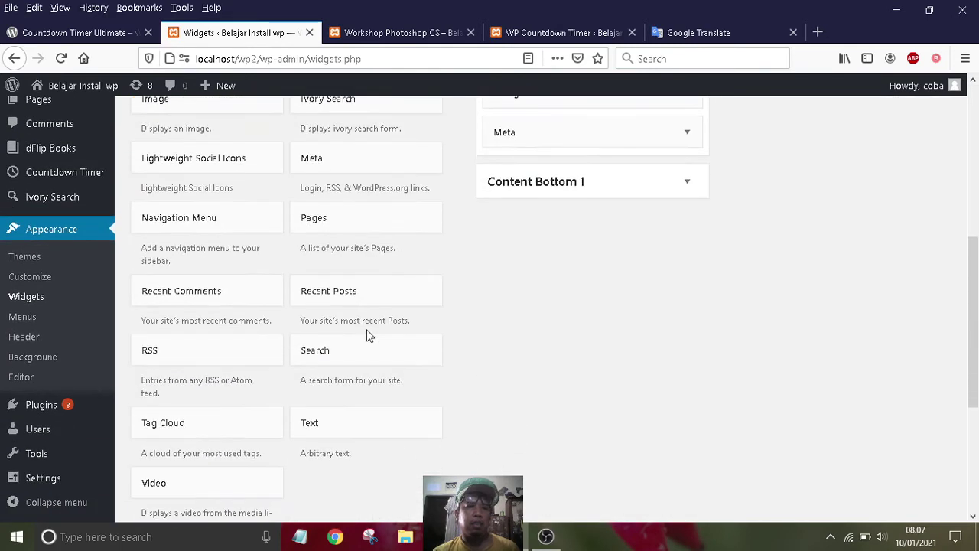
pyautogui.scroll(-5, 191, 362)
pyautogui.scroll(8, 197, 365)
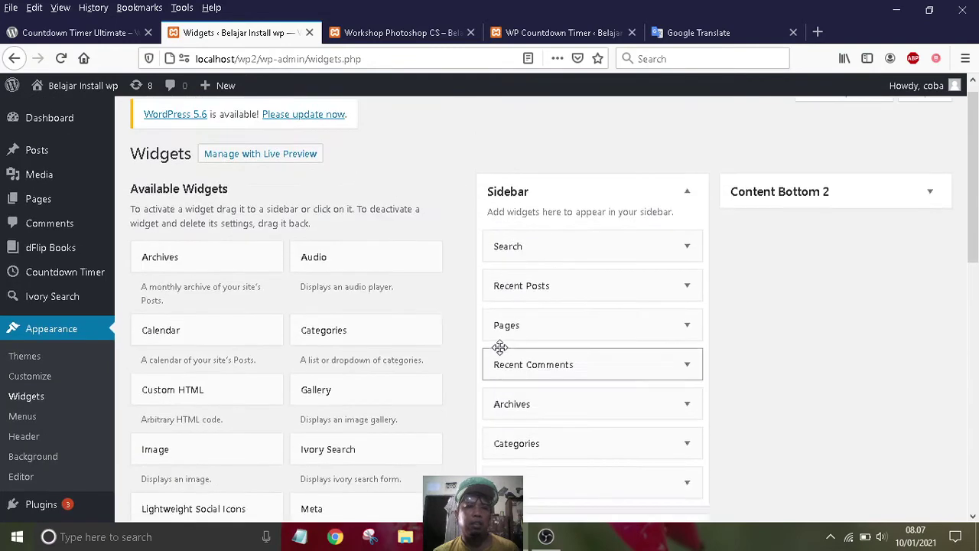
pyautogui.scroll(-8, 281, 359)
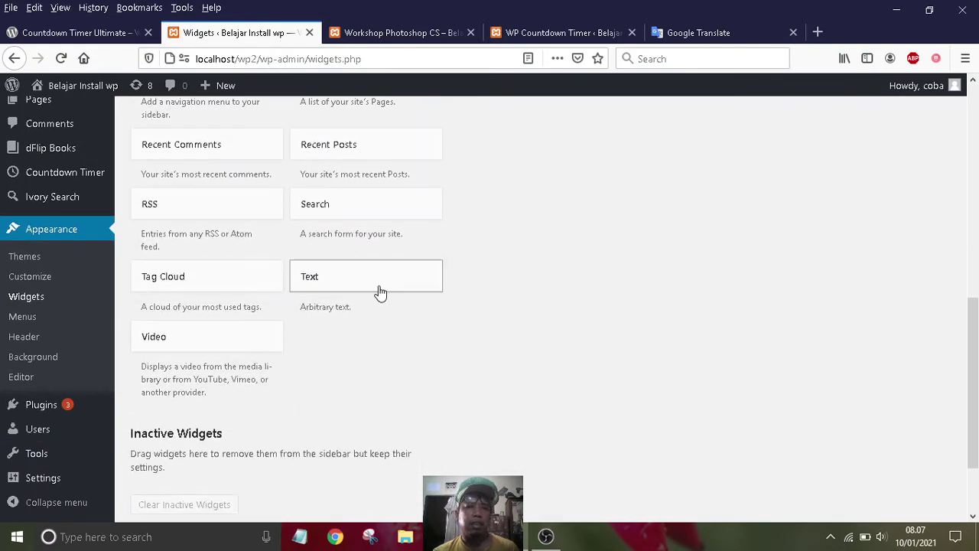
pyautogui.click(410, 283)
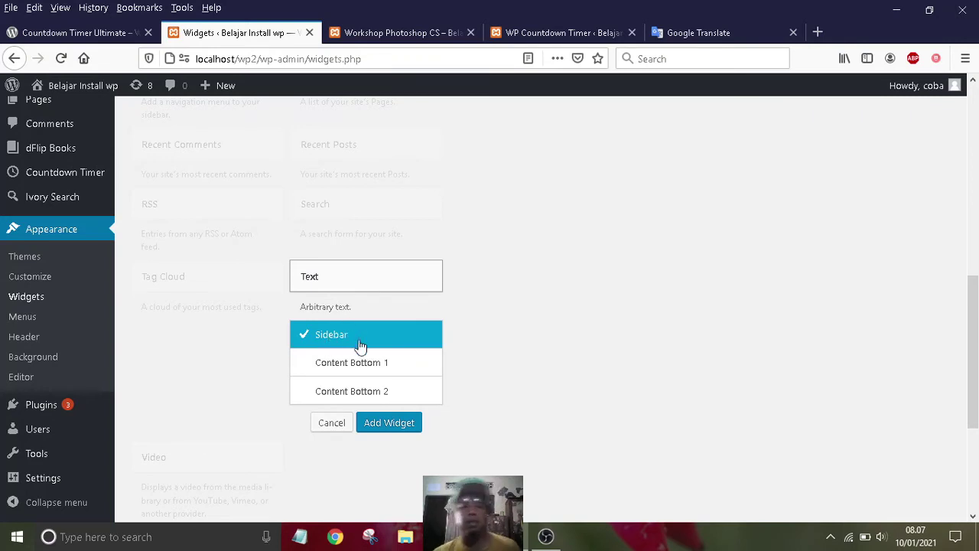
pyautogui.click(388, 422)
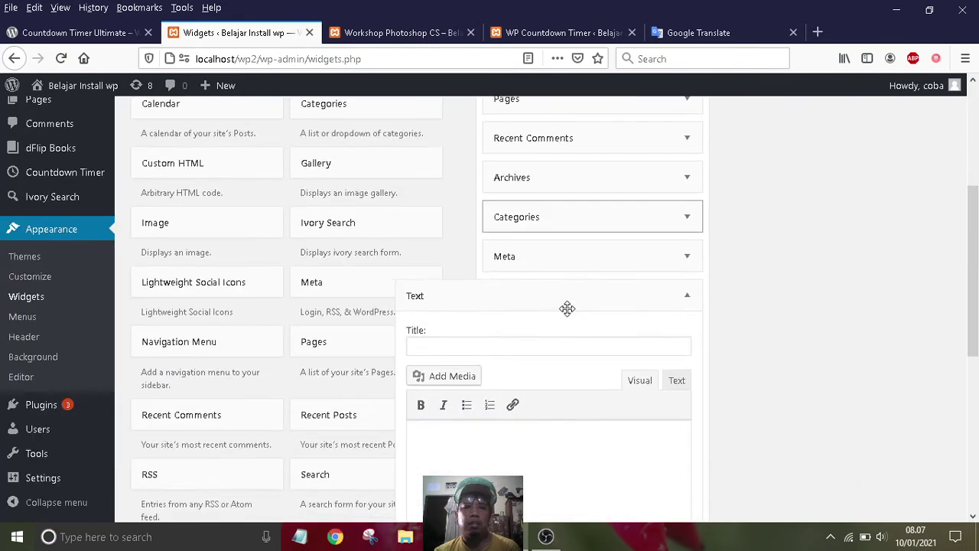
pyautogui.scroll(-3, 522, 338)
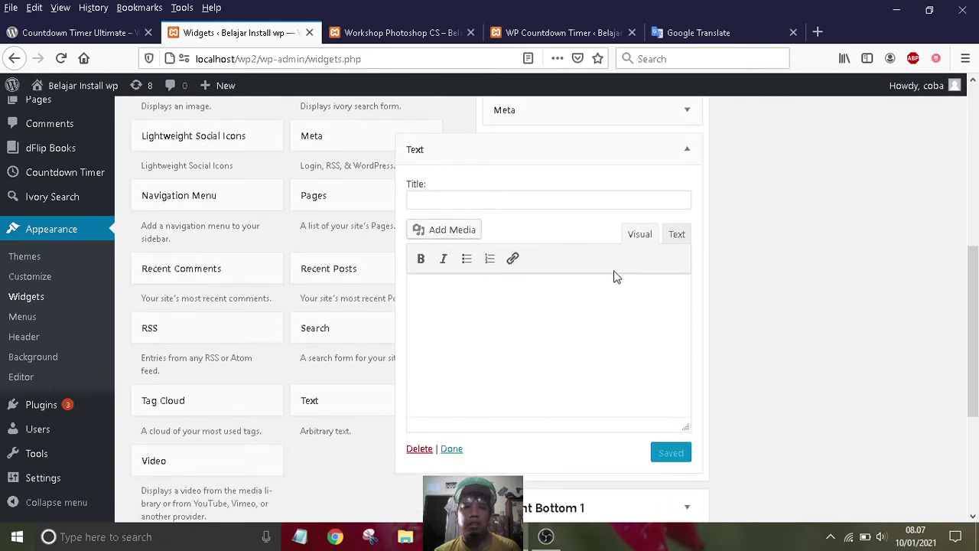
pyautogui.click(676, 237)
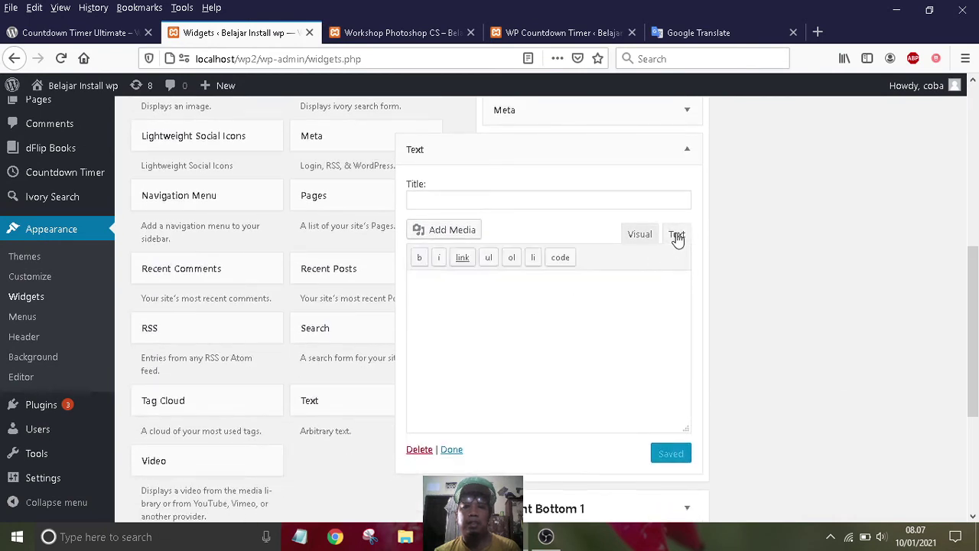
# Fill the Text widget with the shortcode [wpcdt-countdown id="73"], title it "Workshop Photoshop" and save it.
pyautogui.click(456, 293)
pyautogui.write('[wpcdt-countdown id="73"]')
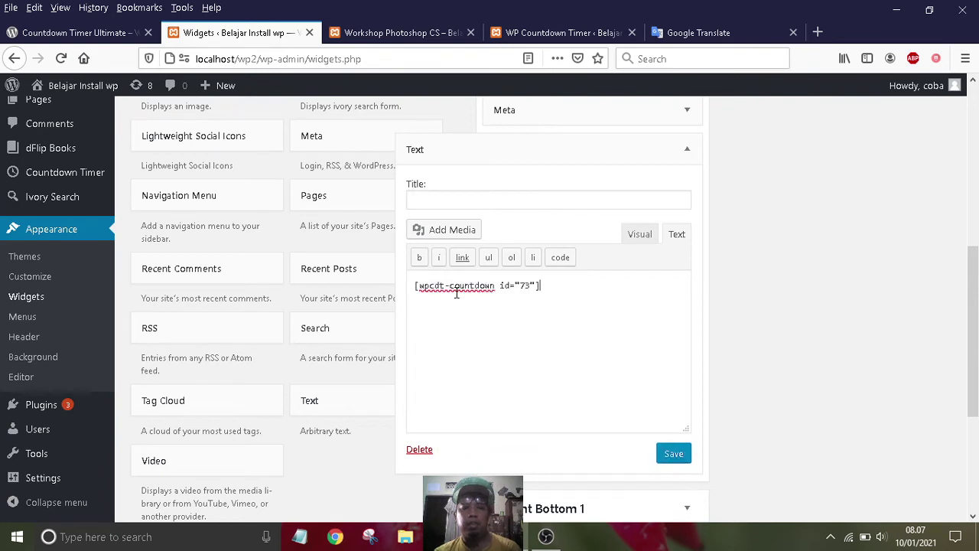
pyautogui.click(440, 202)
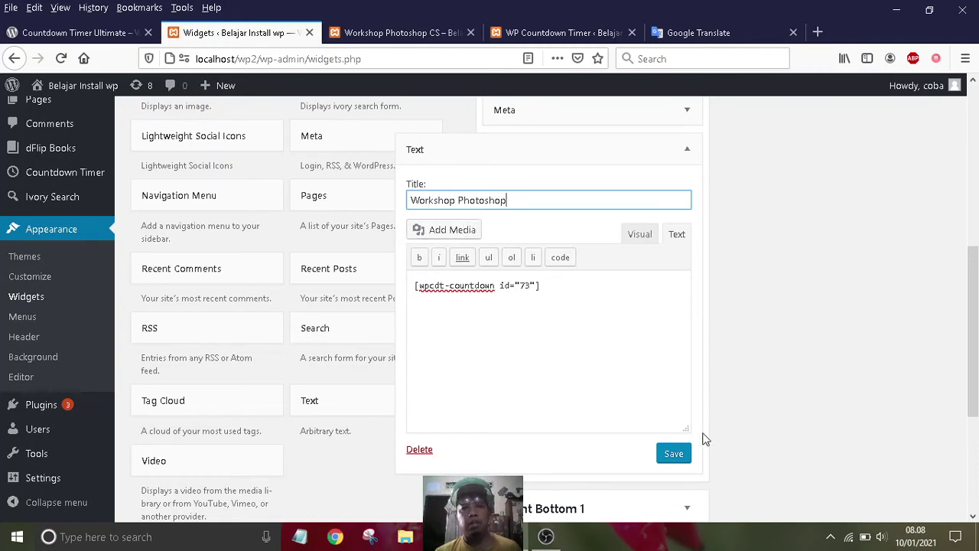
pyautogui.click(681, 454)
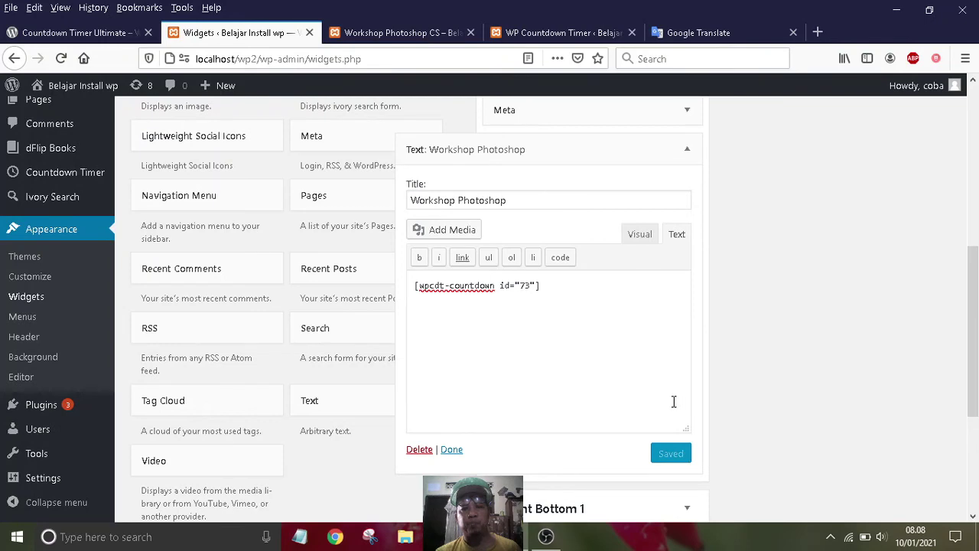
# Collapse the Workshop Photoshop text widget and move it between Recent Comments and Archives in the Sidebar area.
pyautogui.scroll(4, 665, 403)
pyautogui.click(690, 306)
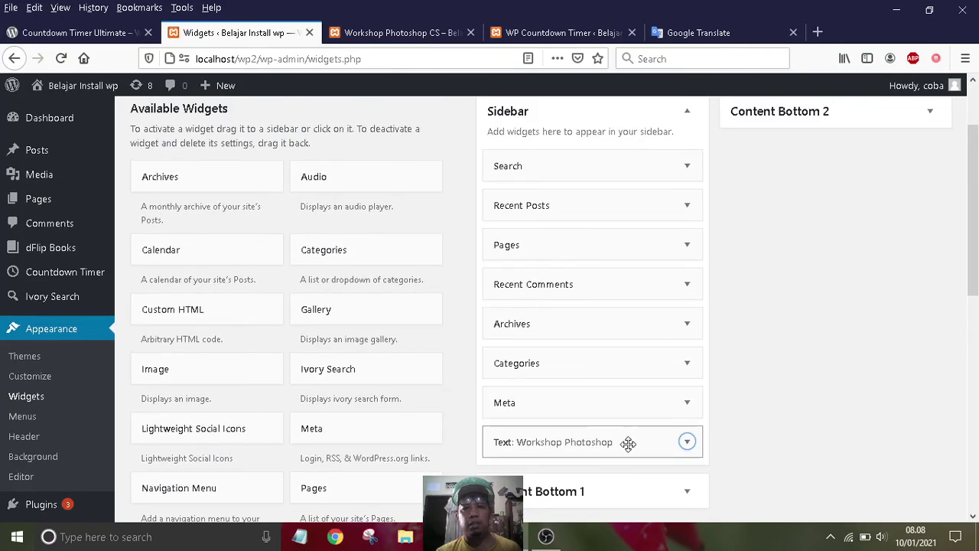
pyautogui.moveTo(627, 444); pyautogui.dragTo(627, 319)
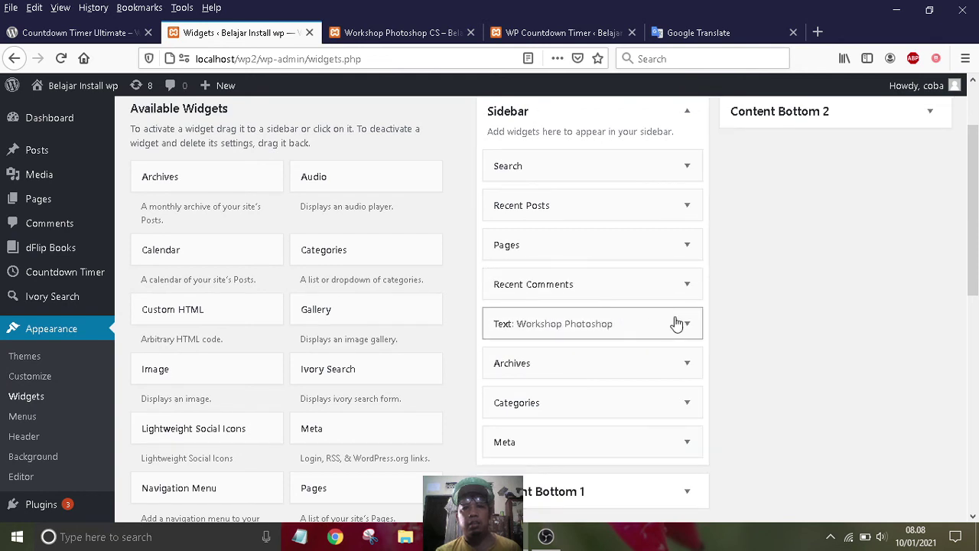
pyautogui.scroll(2, 579, 335)
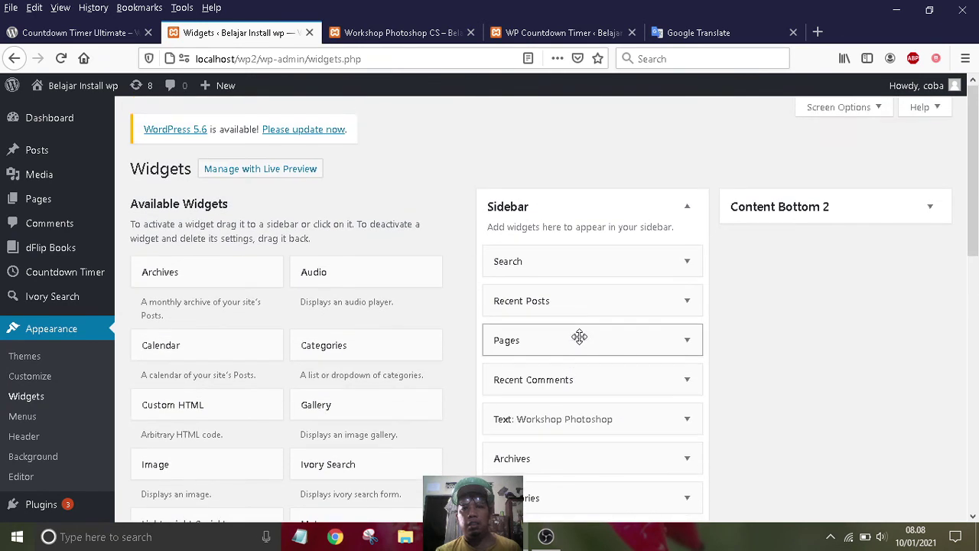
# Open the site's home page at localhost/wp2/ and examine the Workshop Photoshop countdown in its sidebar.
pyautogui.click(403, 37)
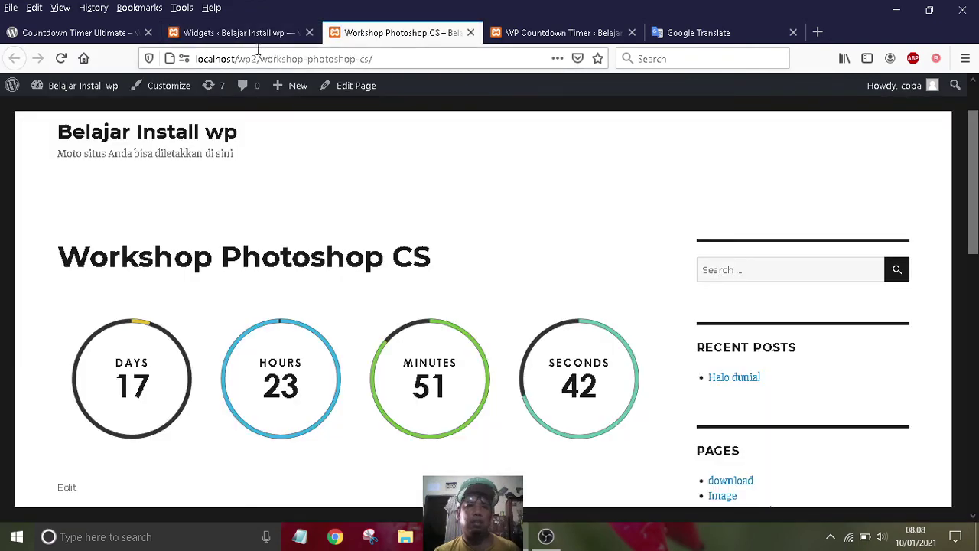
pyautogui.moveTo(260, 58); pyautogui.dragTo(443, 58)
pyautogui.press('BackSpace')
pyautogui.press('Return')
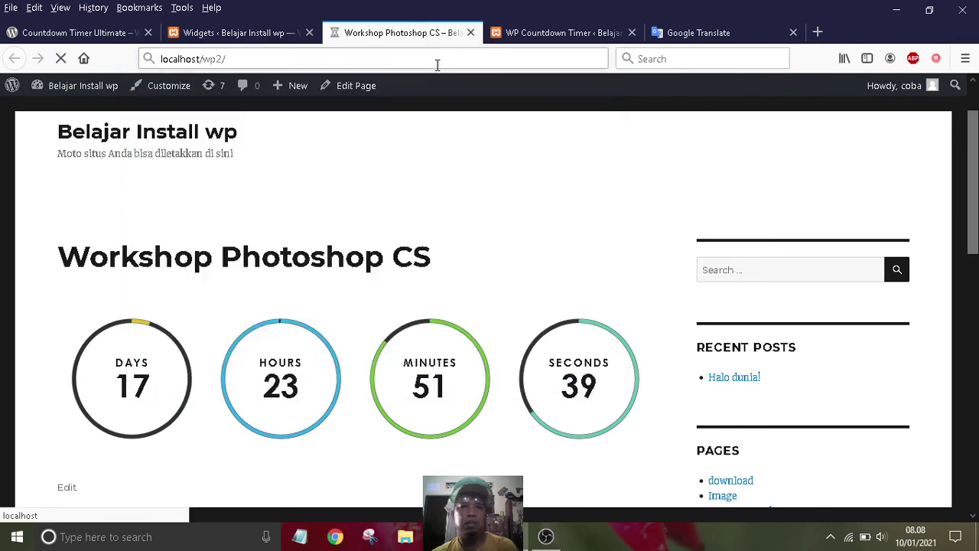
pyautogui.scroll(-10, 600, 325)
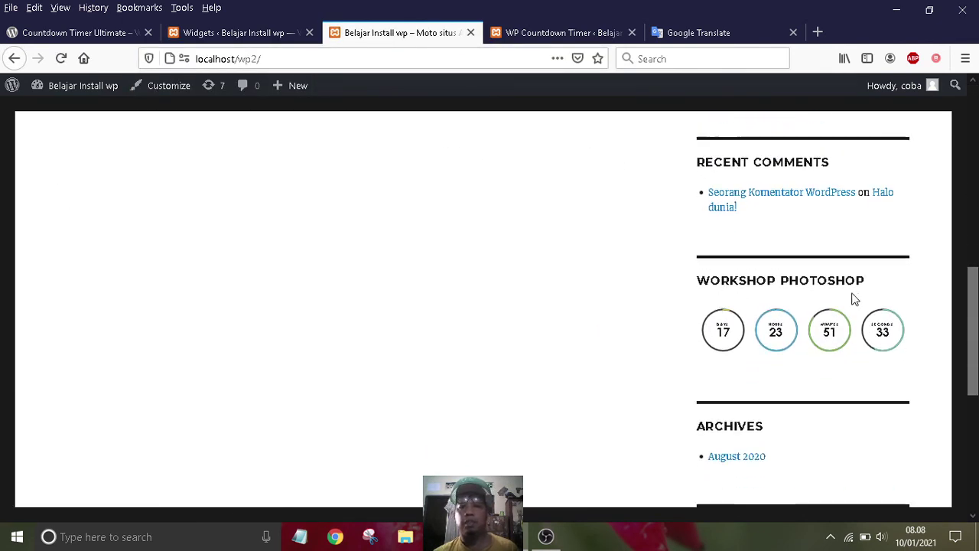
# In Google Translate, add the line "mudah sekali" below the numbered list in the Indonesian text and highlight the closing subscribe line.
pyautogui.click(732, 32)
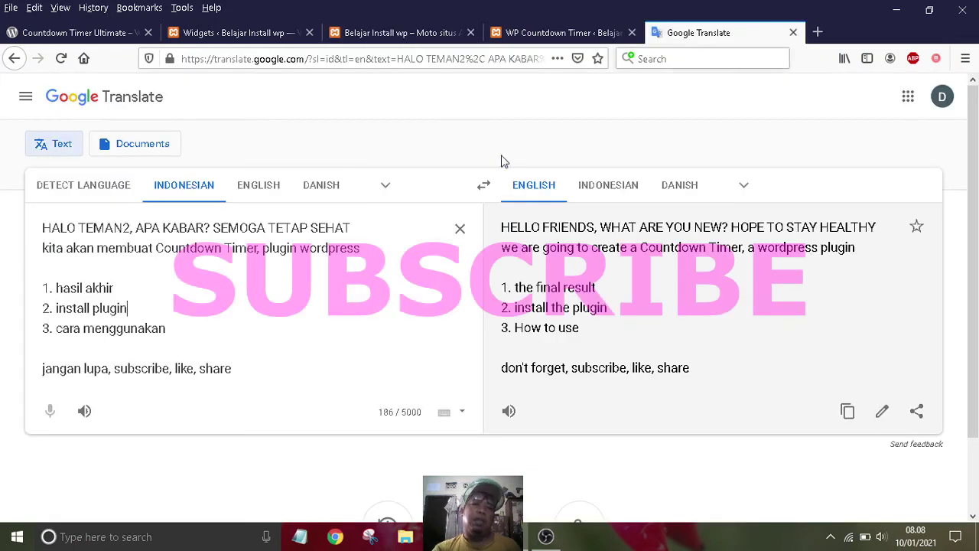
pyautogui.click(229, 321)
pyautogui.press('Return')
pyautogui.press('Return')
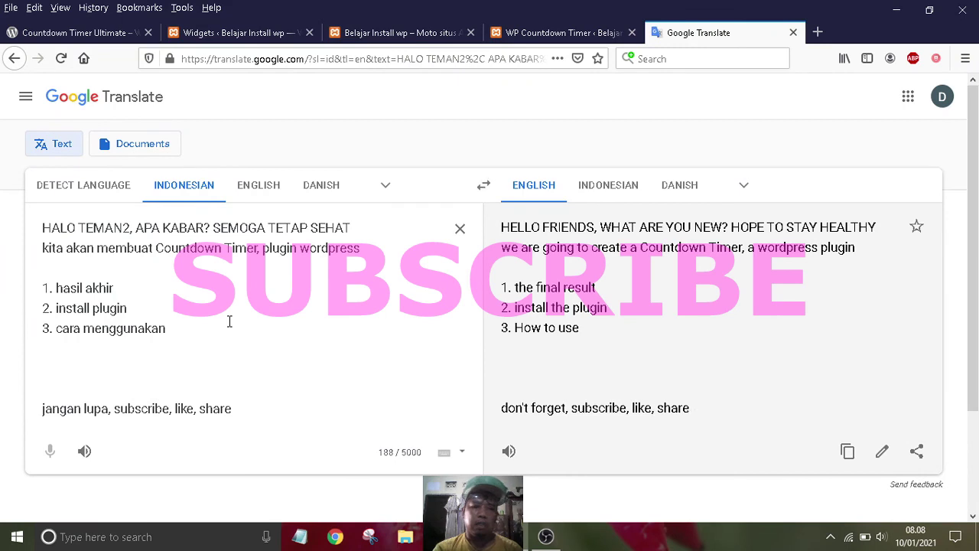
pyautogui.write('mudah ')
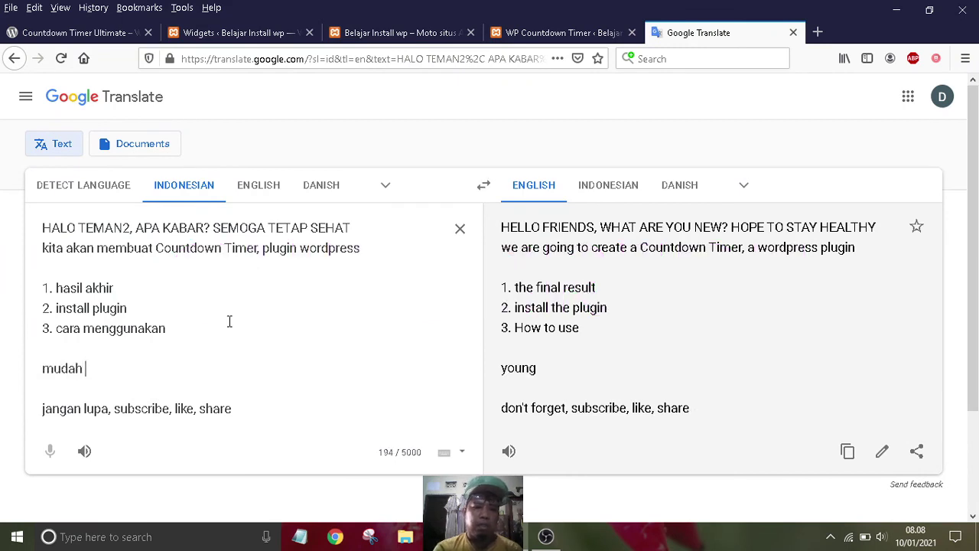
pyautogui.write('sekla')
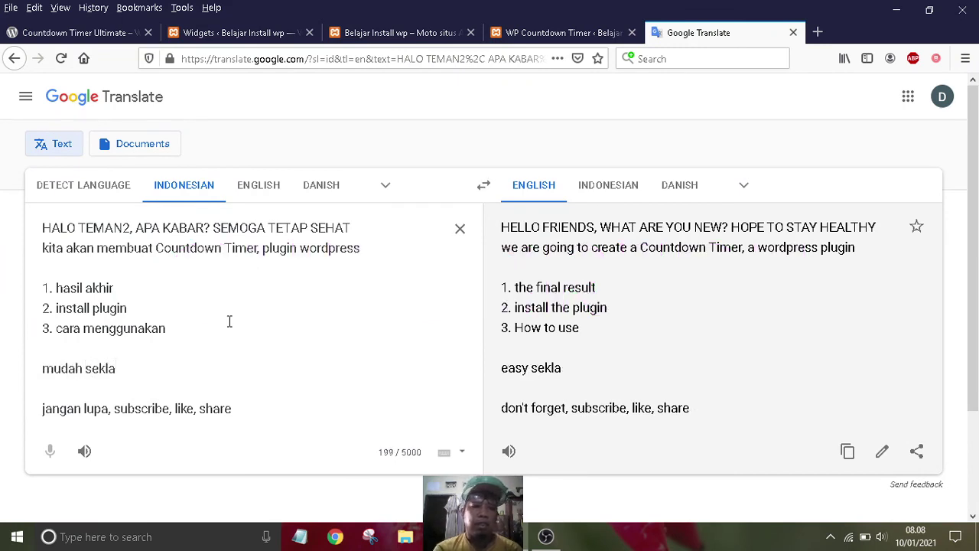
pyautogui.press('BackSpace')
pyautogui.press('BackSpace')
pyautogui.write('ali')
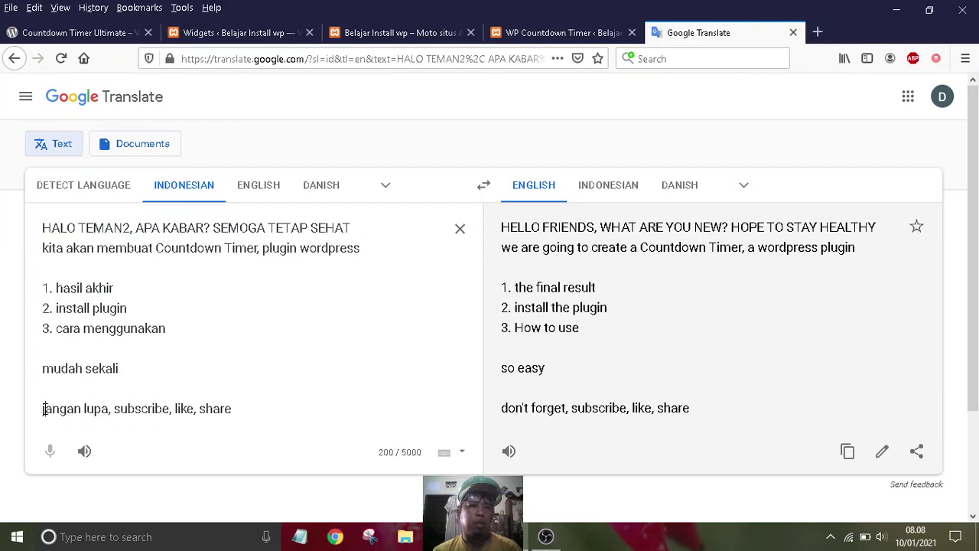
pyautogui.moveTo(43, 409); pyautogui.dragTo(245, 410)
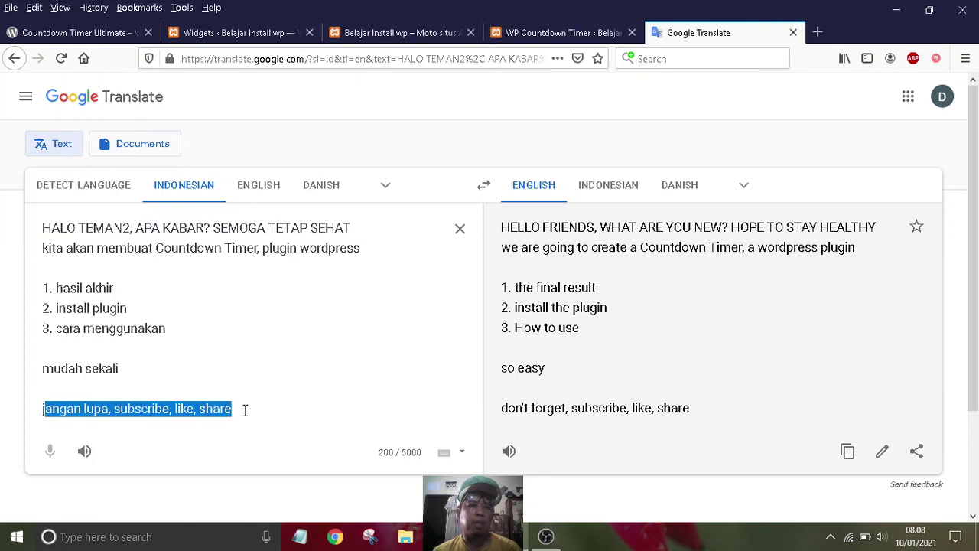